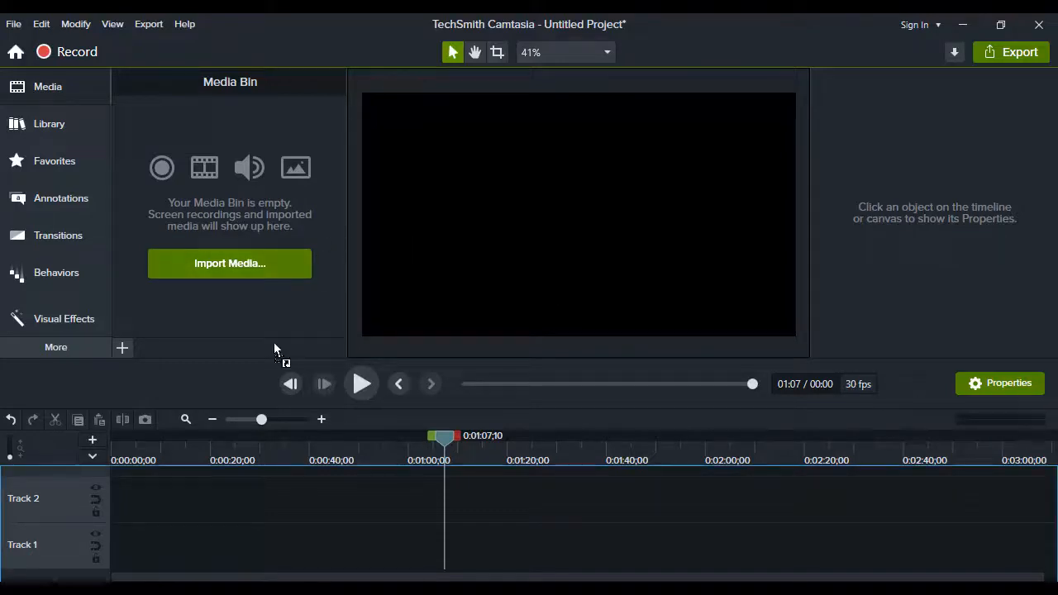
# - Import the Boy - 21827.mp4 video and place it at the start of Track 1
pyautogui.moveTo(255, 221); pyautogui.dragTo(256, 221)
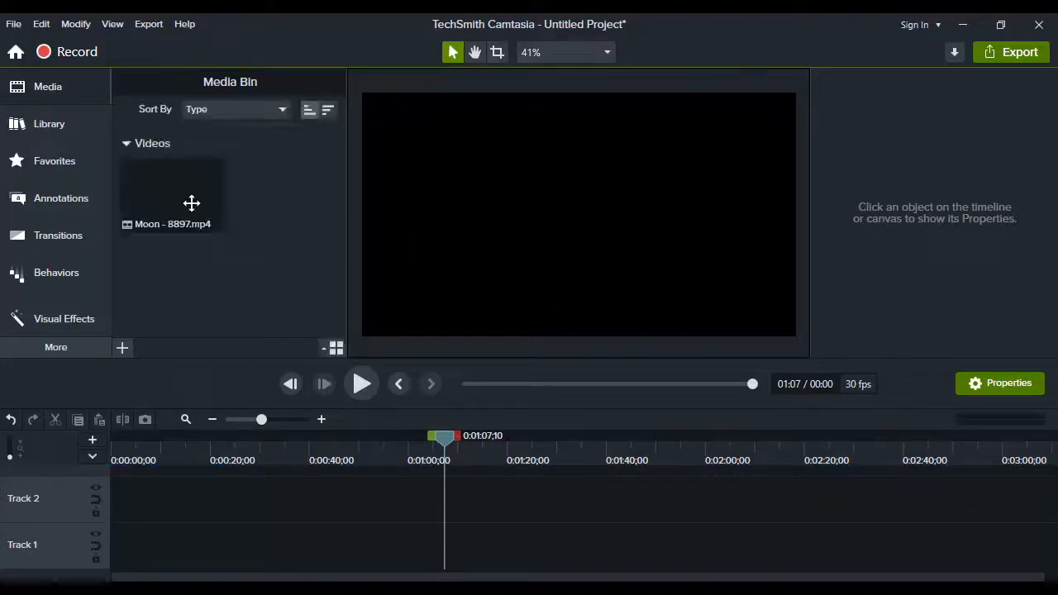
pyautogui.moveTo(191, 202); pyautogui.dragTo(180, 447)
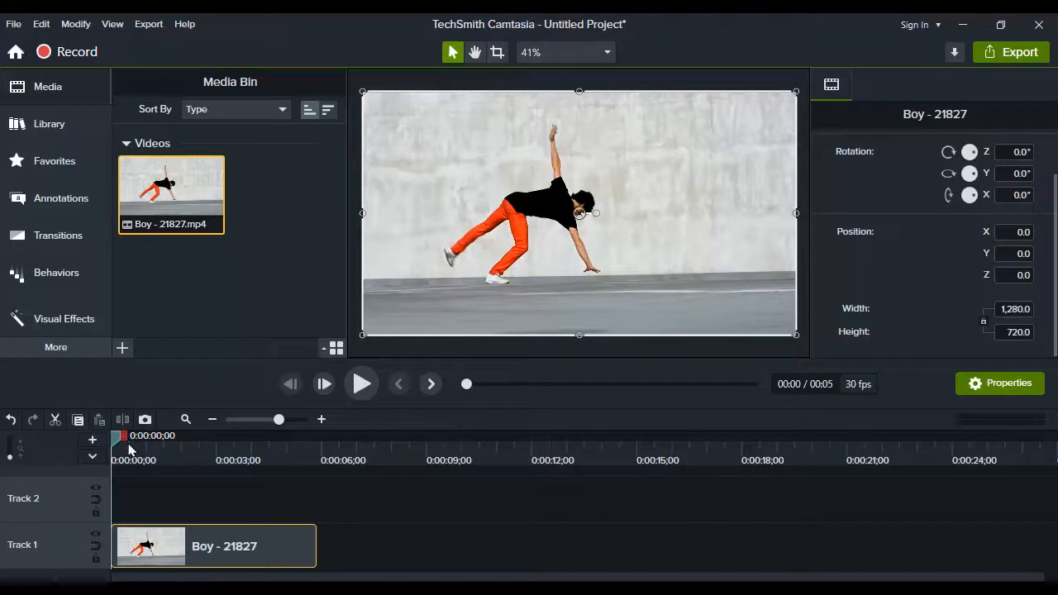
# - Preview the opening of the clip and position the playhead at 0:00:00;09 for the first cut
pyautogui.click(362, 384)
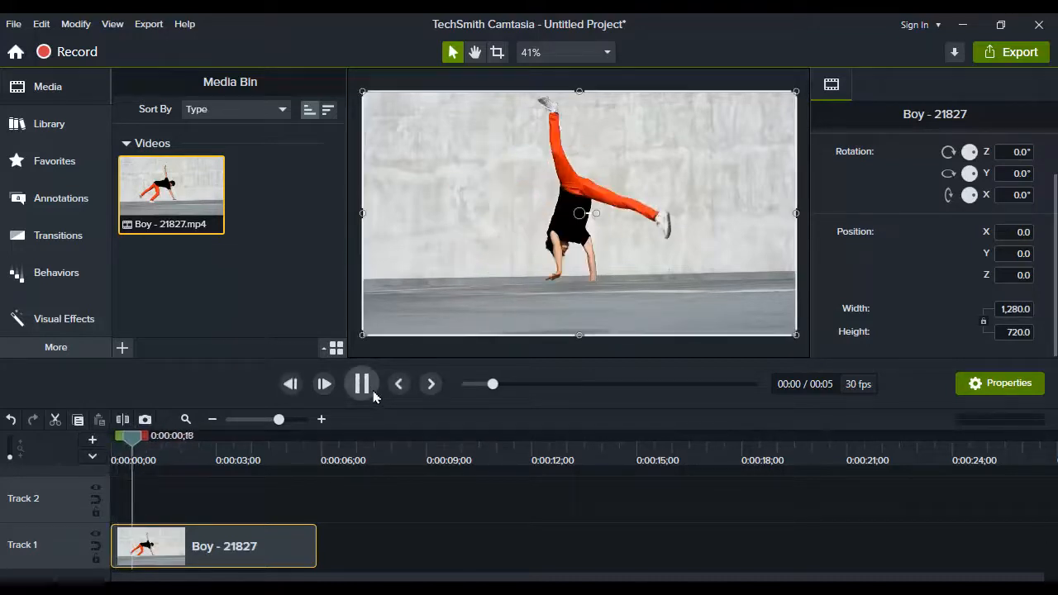
pyautogui.press('space')
pyautogui.scroll(3, 140, 509)
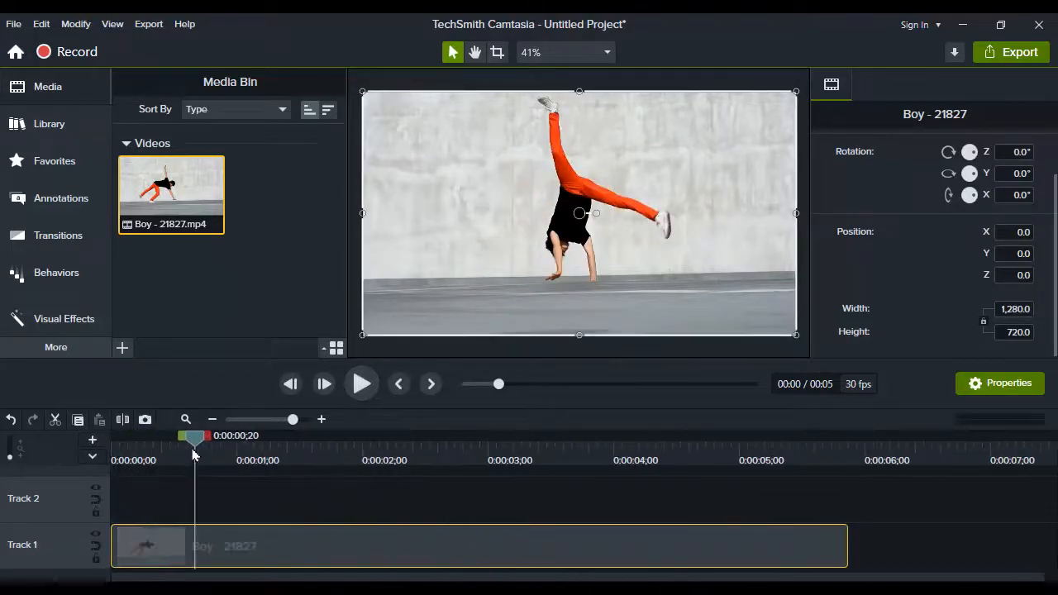
pyautogui.moveTo(199, 445); pyautogui.dragTo(153, 457)
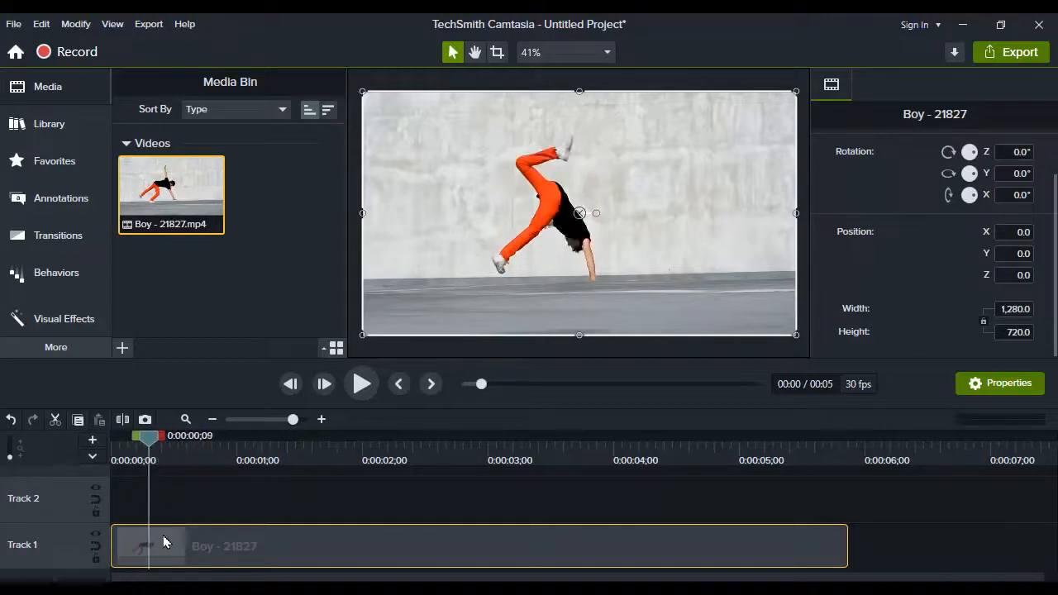
pyautogui.press('s')
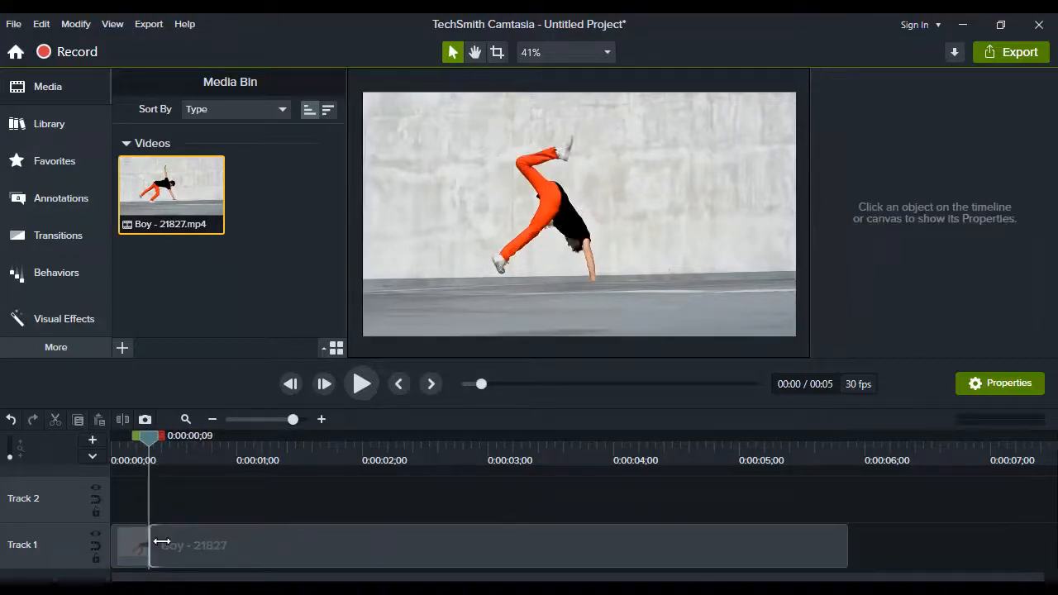
pyautogui.click(153, 542)
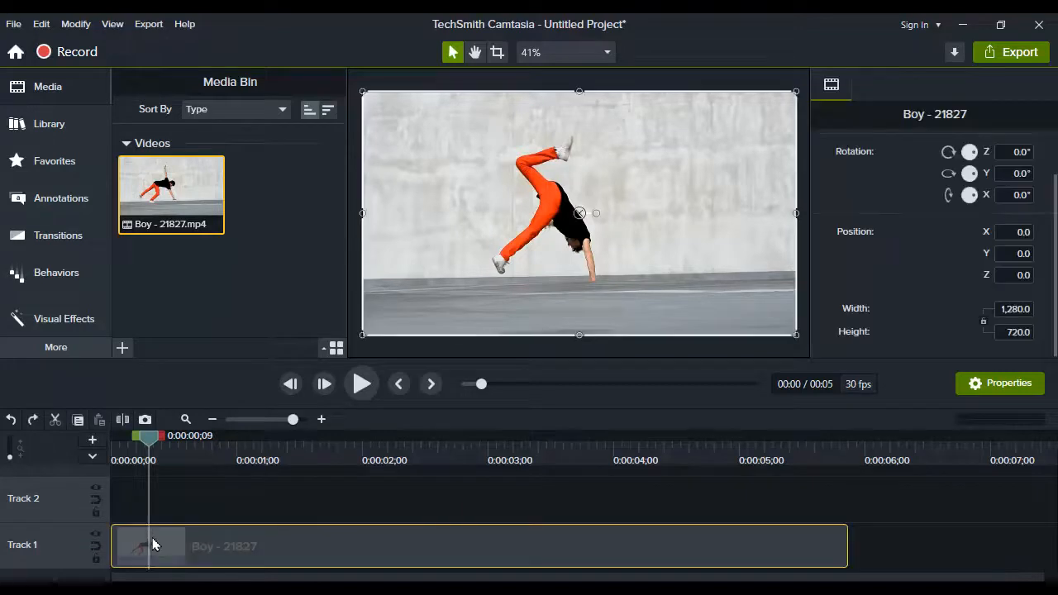
pyautogui.rightClick(155, 541)
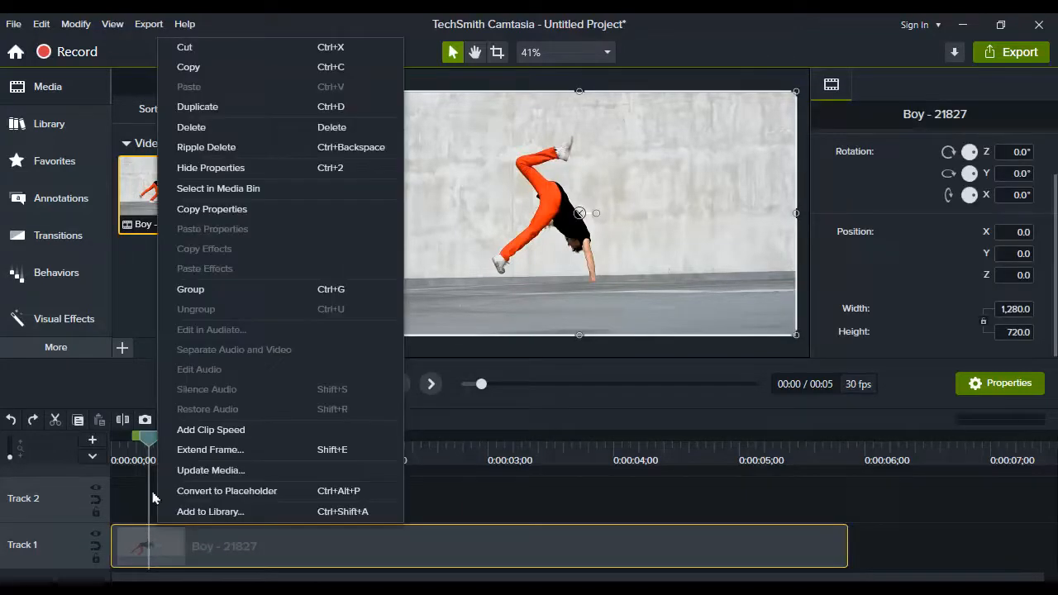
pyautogui.click(228, 51)
pyautogui.hotkey('ctrl', 'v')
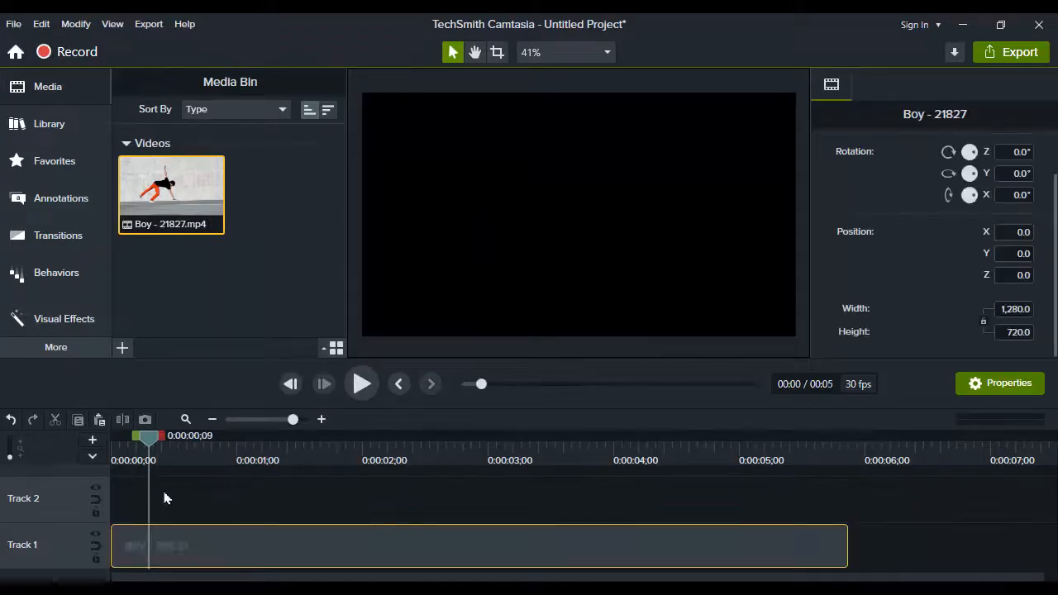
pyautogui.click(171, 501)
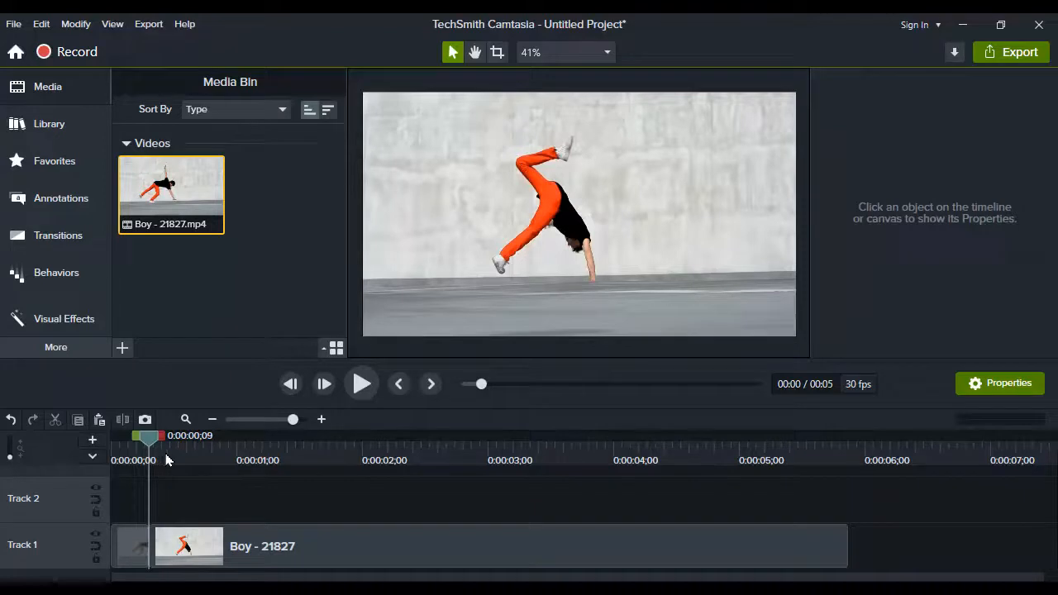
pyautogui.click(149, 552)
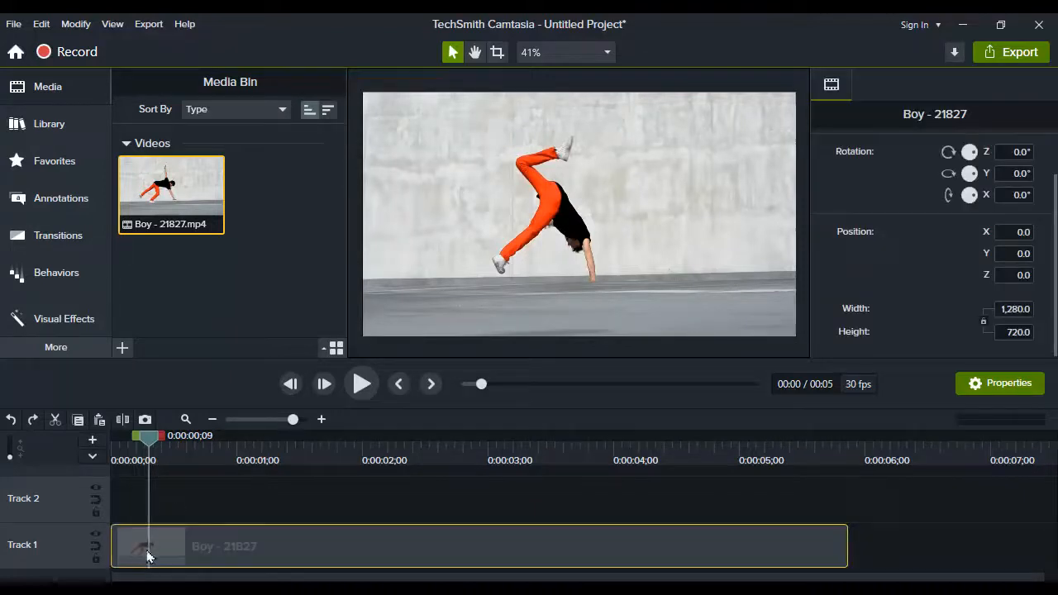
# - Split the selected clip at the playhead position, 0:00:00;09
pyautogui.rightClick(150, 447)
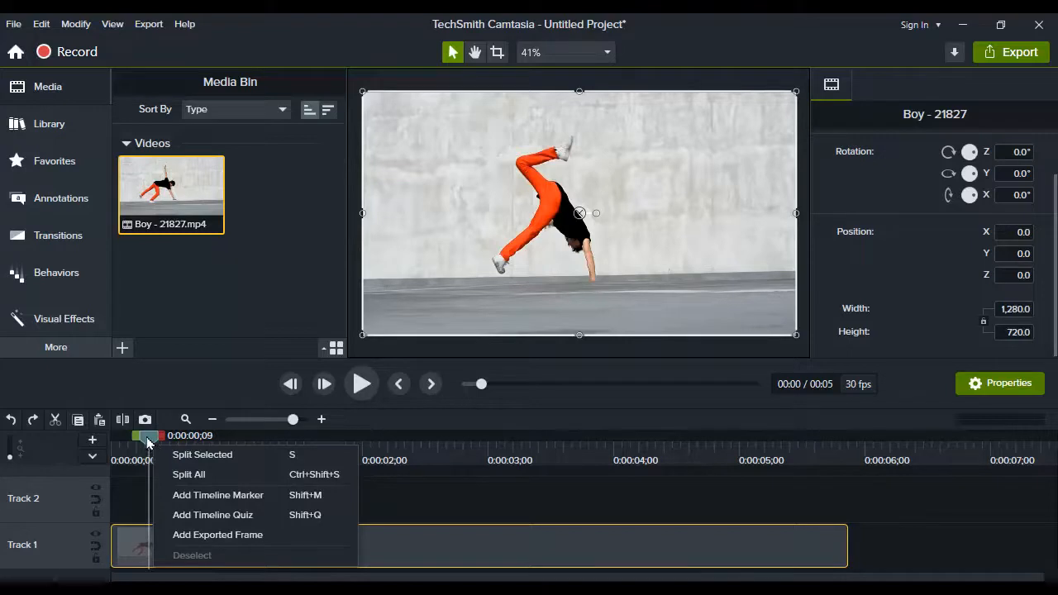
pyautogui.click(185, 456)
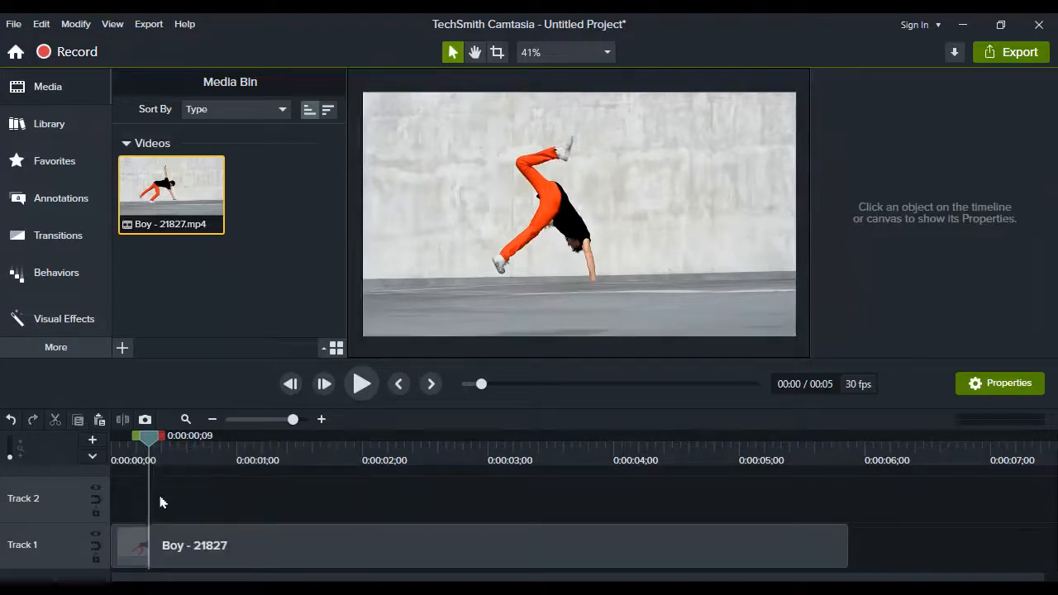
# - Find the end of the handstand move and split the longer second part again at 0:00:01;06
pyautogui.click(172, 545)
pyautogui.moveTo(149, 446); pyautogui.dragTo(248, 460)
pyautogui.click(427, 385)
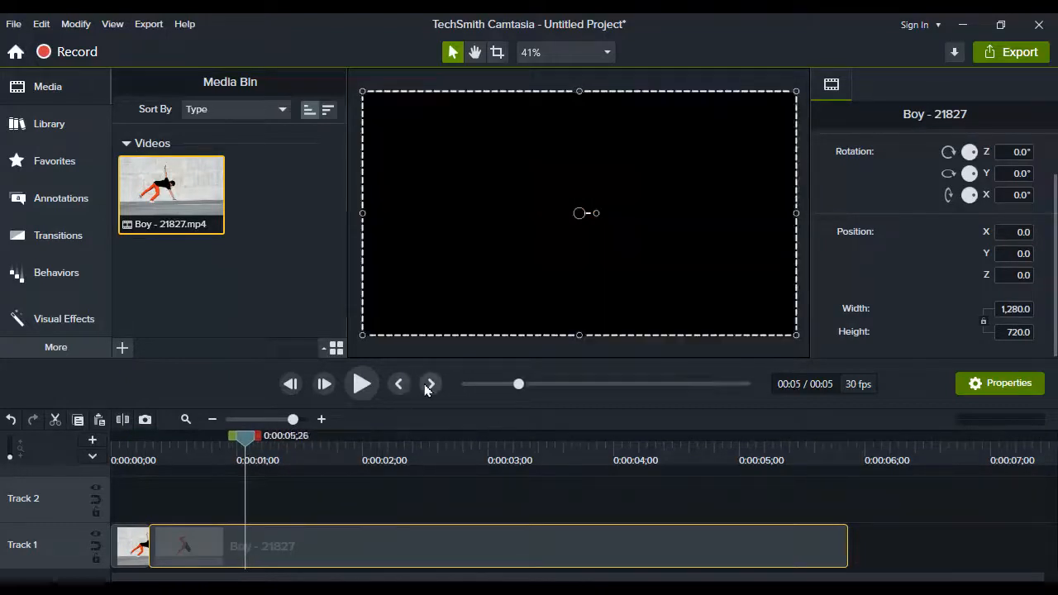
pyautogui.moveTo(248, 453); pyautogui.dragTo(197, 450)
pyautogui.click(324, 388)
pyautogui.click(325, 389)
pyautogui.click(325, 389)
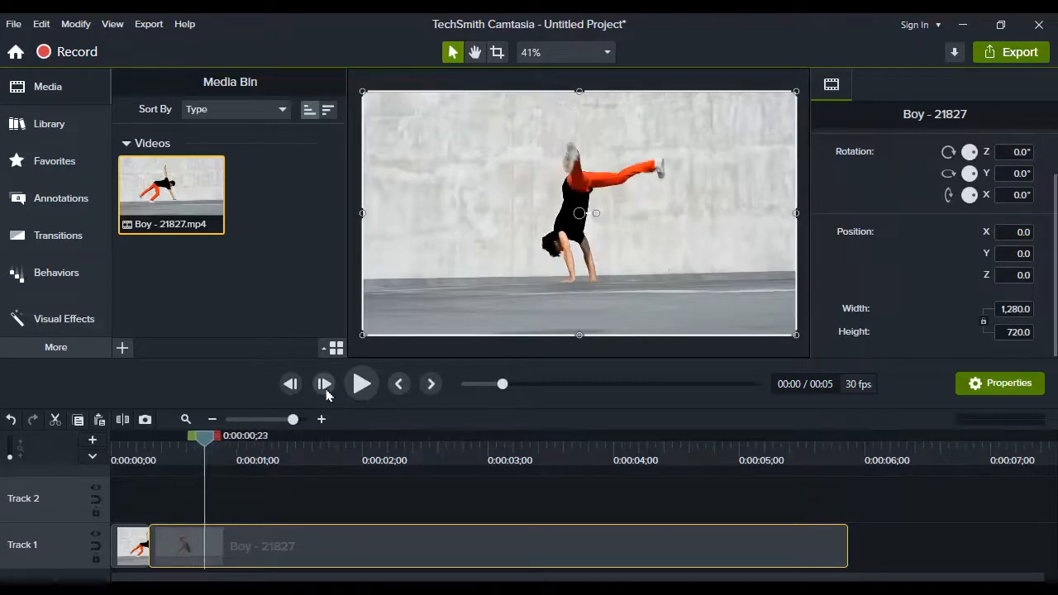
pyautogui.moveTo(201, 447); pyautogui.dragTo(257, 475)
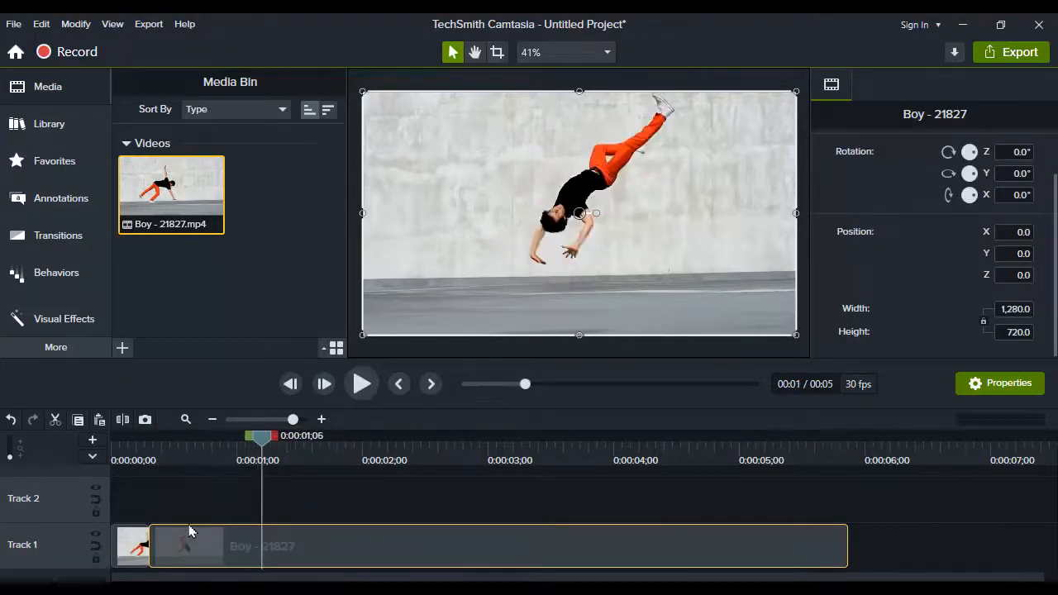
pyautogui.click(273, 498)
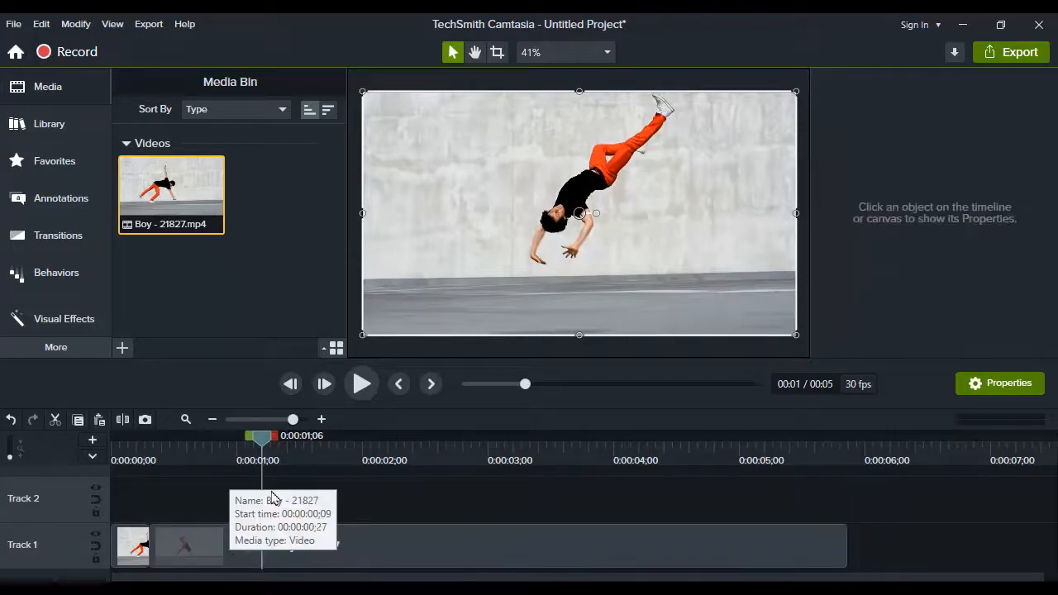
# - Move the last part to start at about 2 seconds and separate the middle part slightly from the first
pyautogui.click(199, 452)
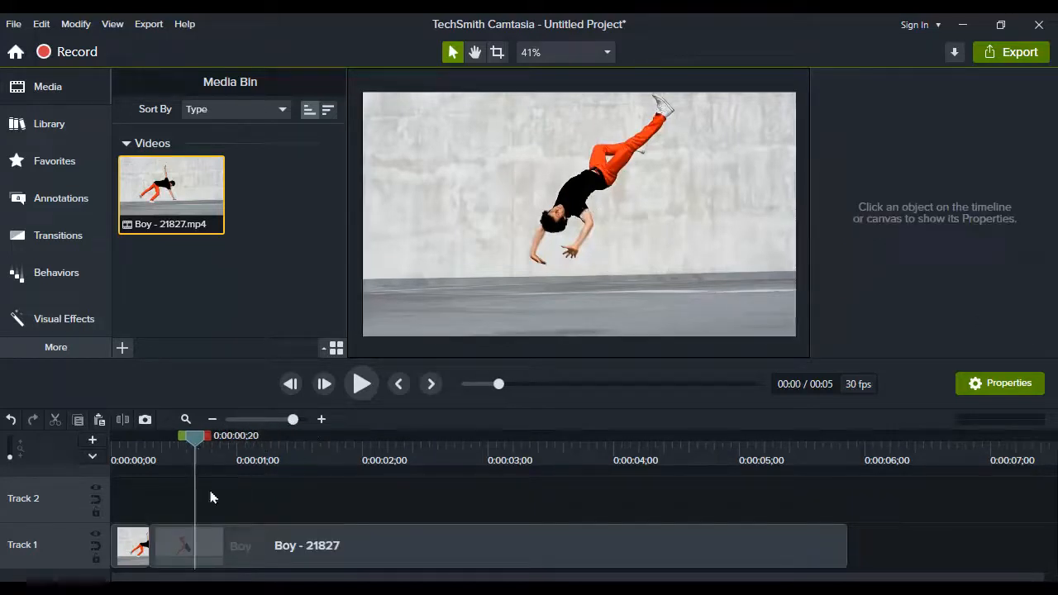
pyautogui.click(226, 551)
pyautogui.moveTo(320, 554); pyautogui.dragTo(460, 551)
pyautogui.moveTo(210, 556); pyautogui.dragTo(222, 547)
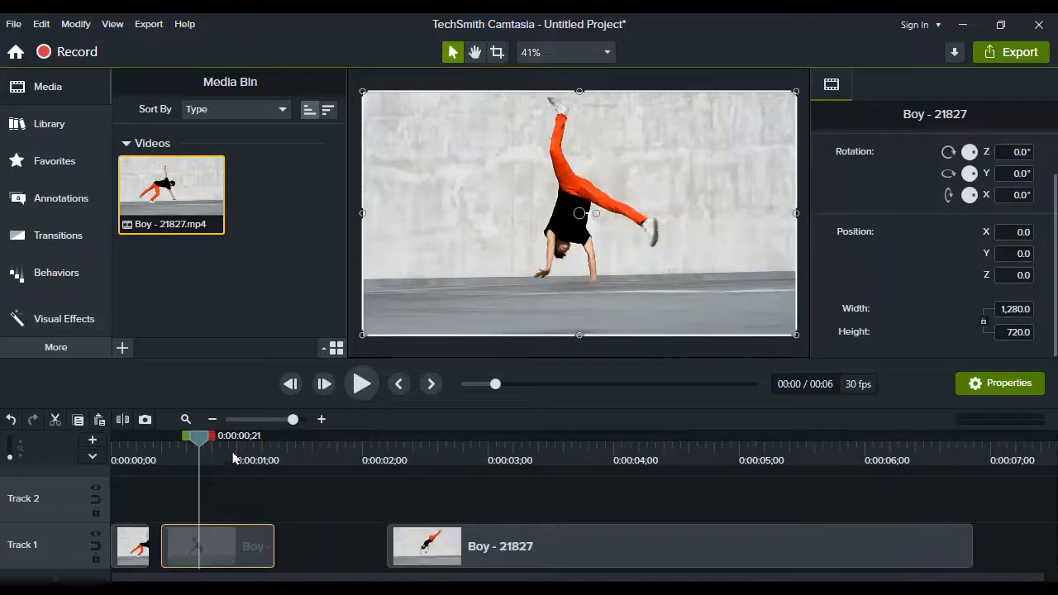
# - Apply the Clip Speed visual effect to the middle part of the video on Track 1
pyautogui.rightClick(241, 551)
pyautogui.click(226, 550)
pyautogui.rightClick(227, 550)
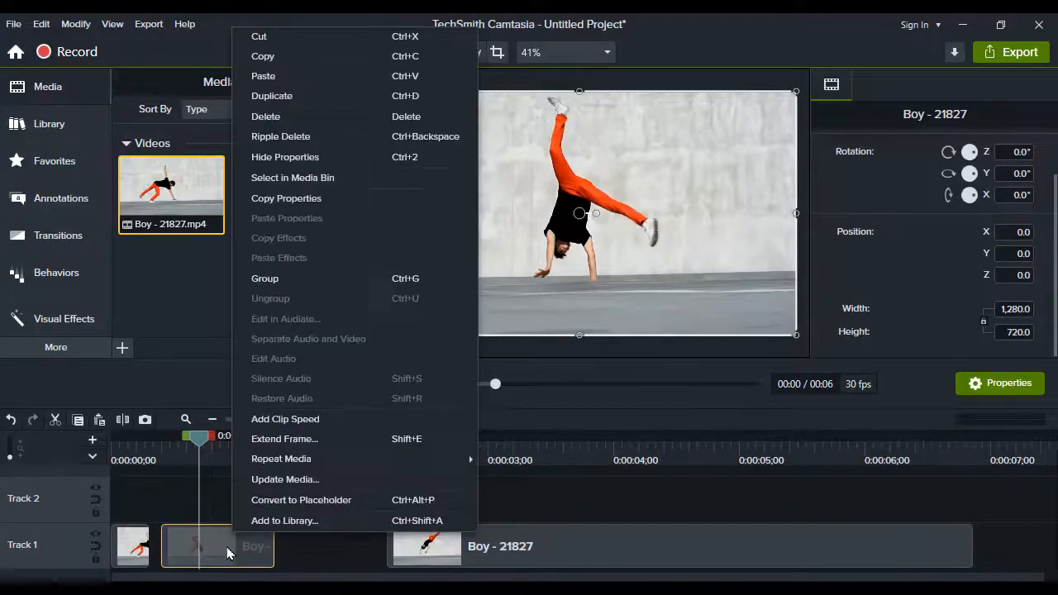
pyautogui.click(234, 378)
pyautogui.click(91, 318)
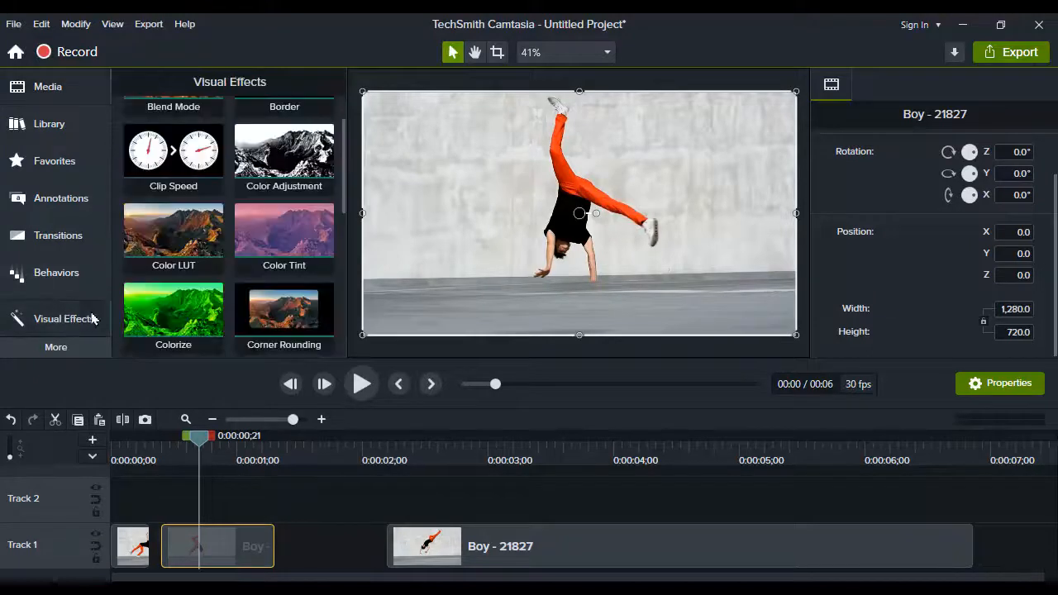
pyautogui.click(79, 347)
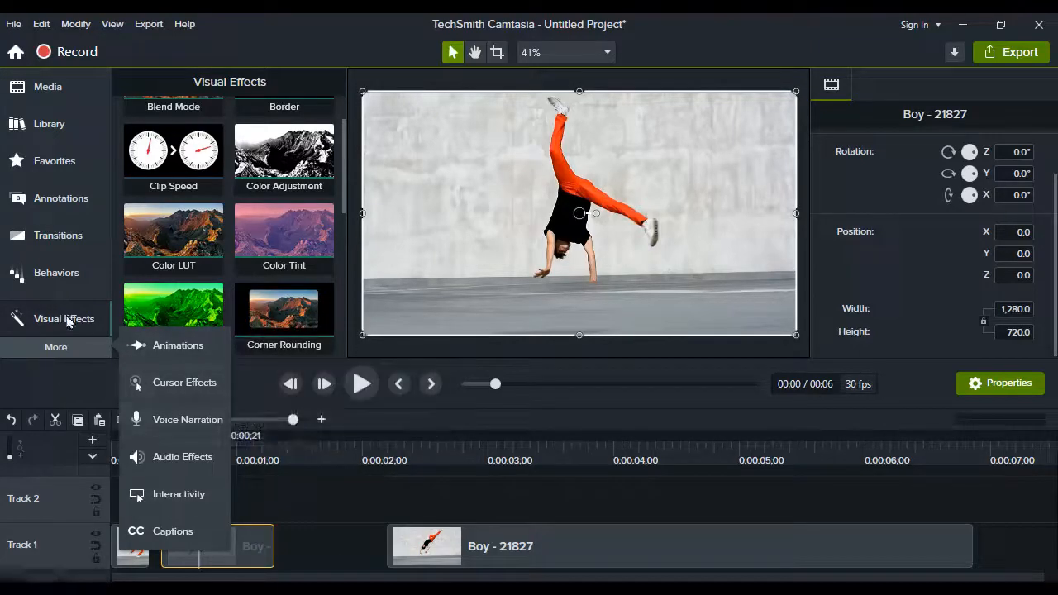
pyautogui.click(69, 321)
pyautogui.click(79, 319)
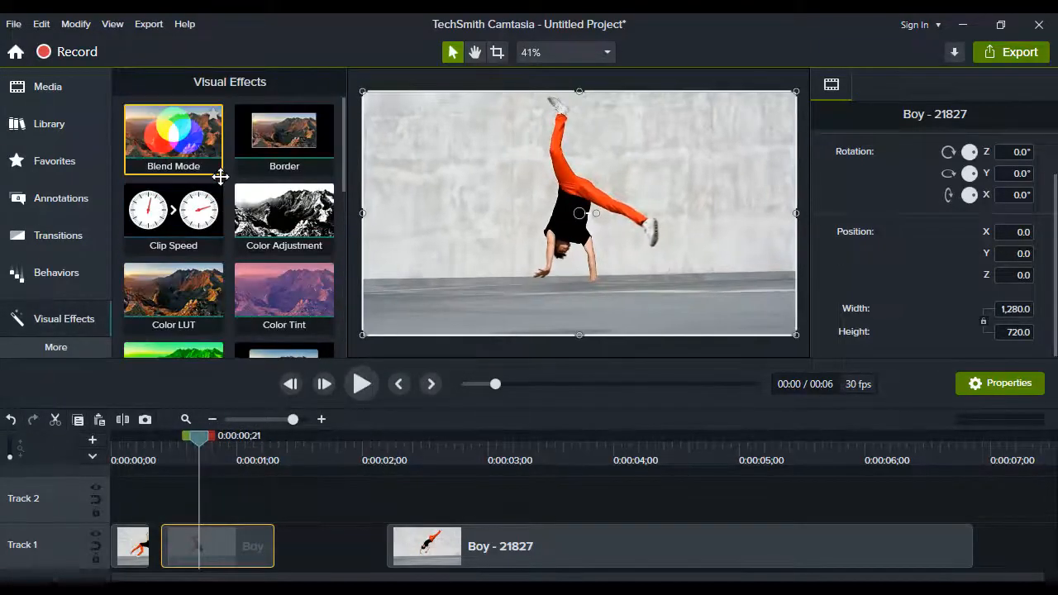
pyautogui.scroll(-3, 220, 176)
pyautogui.scroll(3, 203, 279)
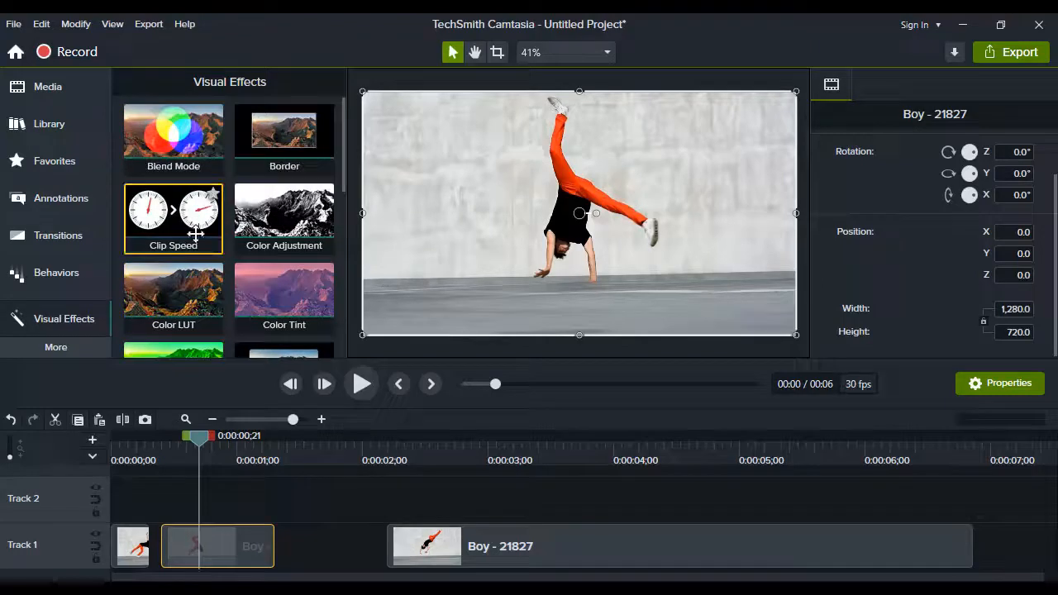
pyautogui.moveTo(195, 234); pyautogui.dragTo(232, 557)
# - Reveal the middle part's effects, stretch its Clip Speed to 0.60x, and move the last part to about 3 seconds
pyautogui.moveTo(197, 463); pyautogui.dragTo(219, 560)
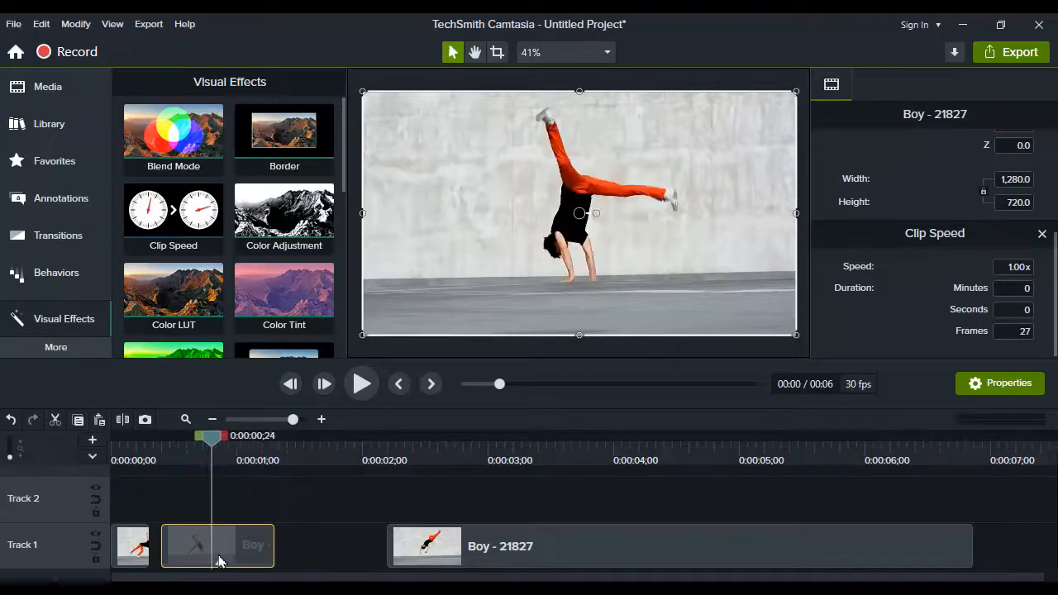
pyautogui.moveTo(258, 564)
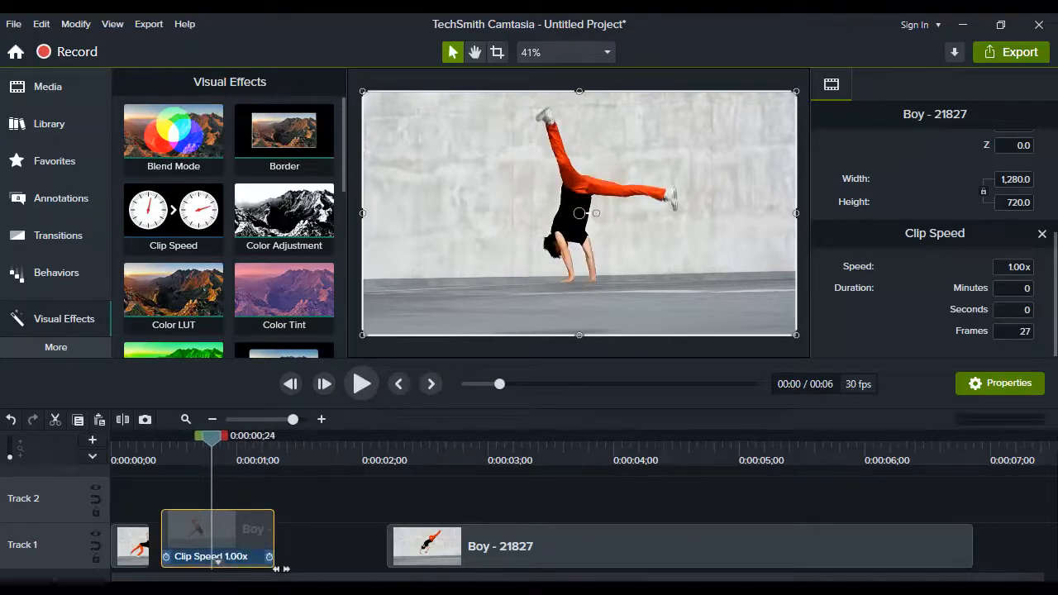
pyautogui.moveTo(282, 569); pyautogui.dragTo(357, 570)
pyautogui.moveTo(464, 567); pyautogui.dragTo(543, 562)
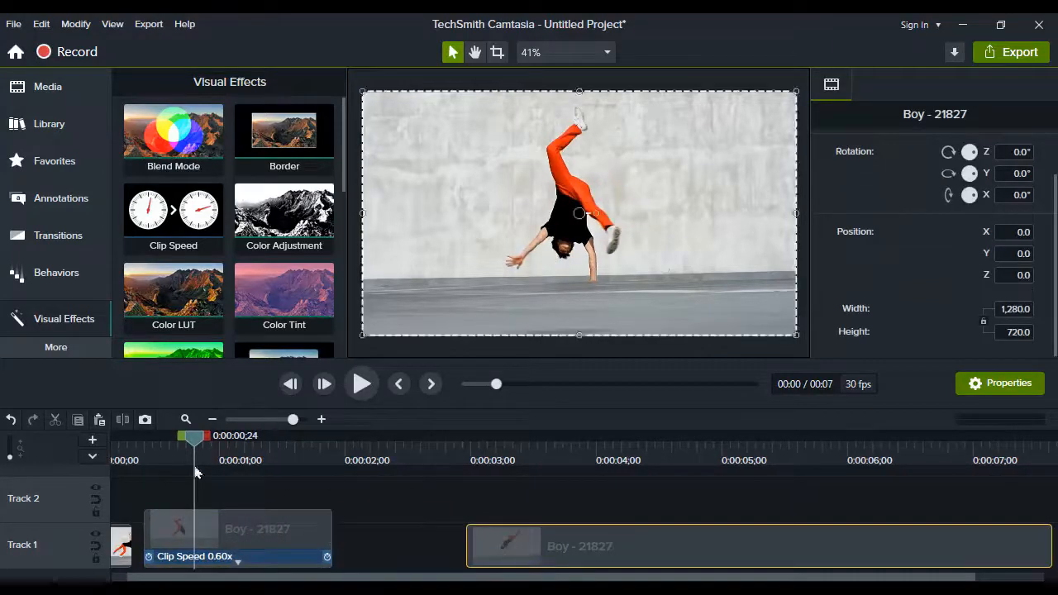
# - Play back the middle part from its start to check the 0.60x slow motion
pyautogui.click(145, 455)
pyautogui.click(361, 384)
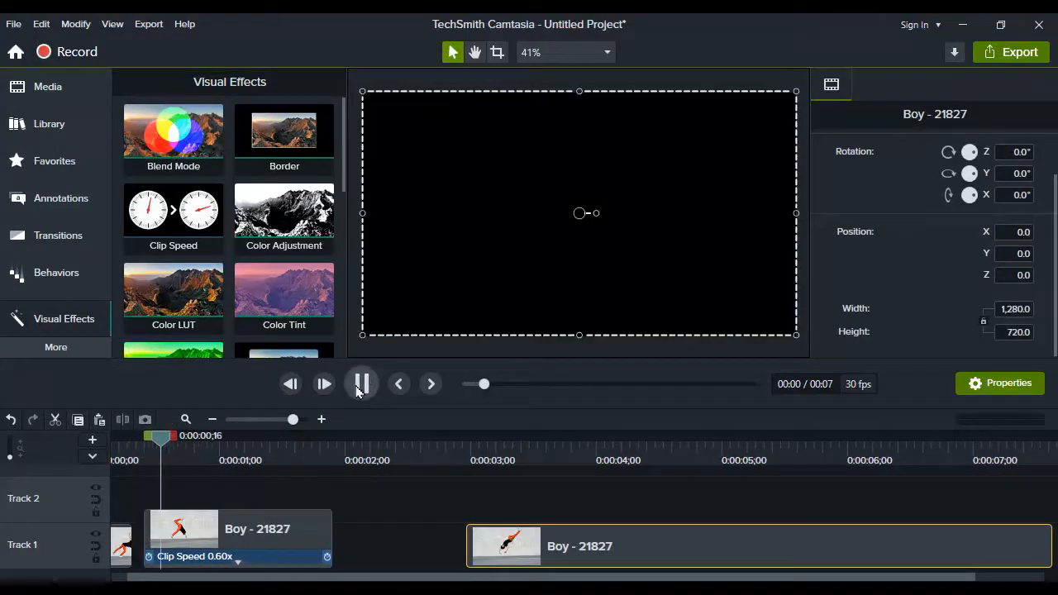
pyautogui.click(359, 385)
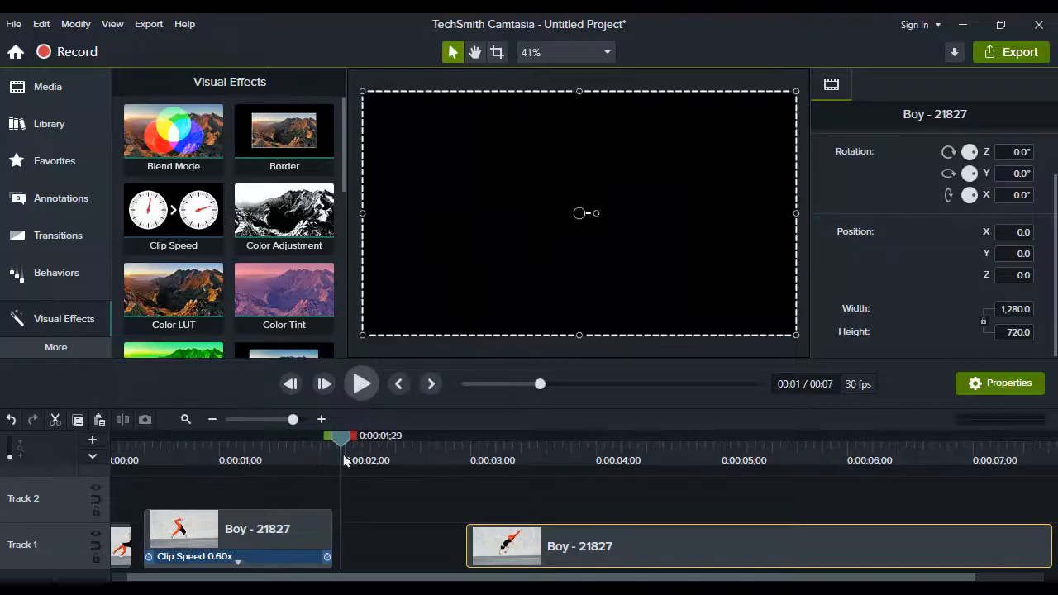
# - Move the last part to about 3.4 seconds and stretch the middle part's Clip Speed to 0.40x
pyautogui.moveTo(346, 448); pyautogui.dragTo(185, 457)
pyautogui.moveTo(467, 542); pyautogui.dragTo(524, 542)
pyautogui.click(322, 562)
pyautogui.click(239, 564)
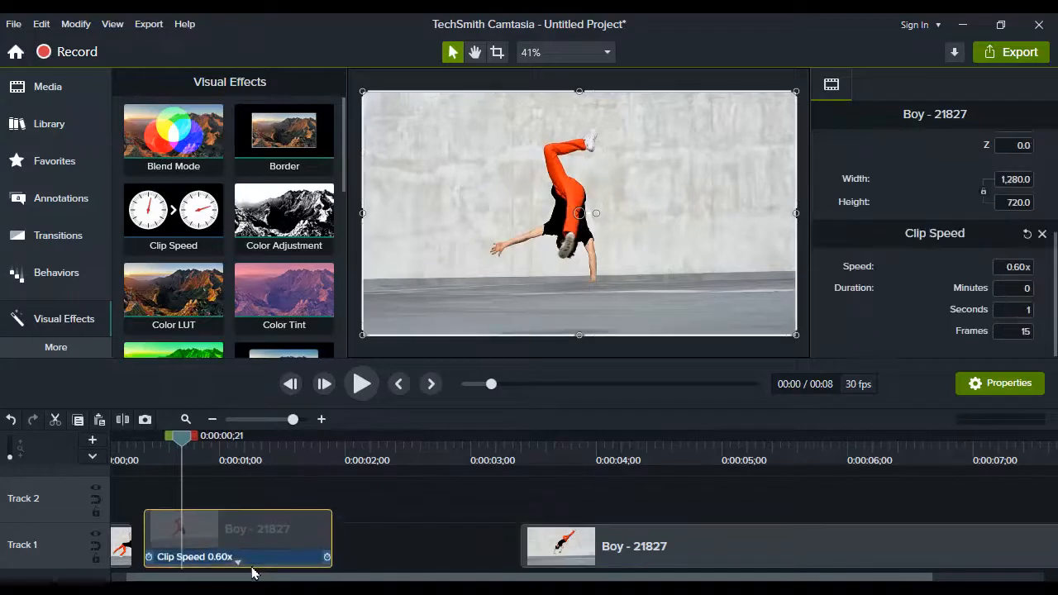
pyautogui.moveTo(339, 566); pyautogui.dragTo(437, 565)
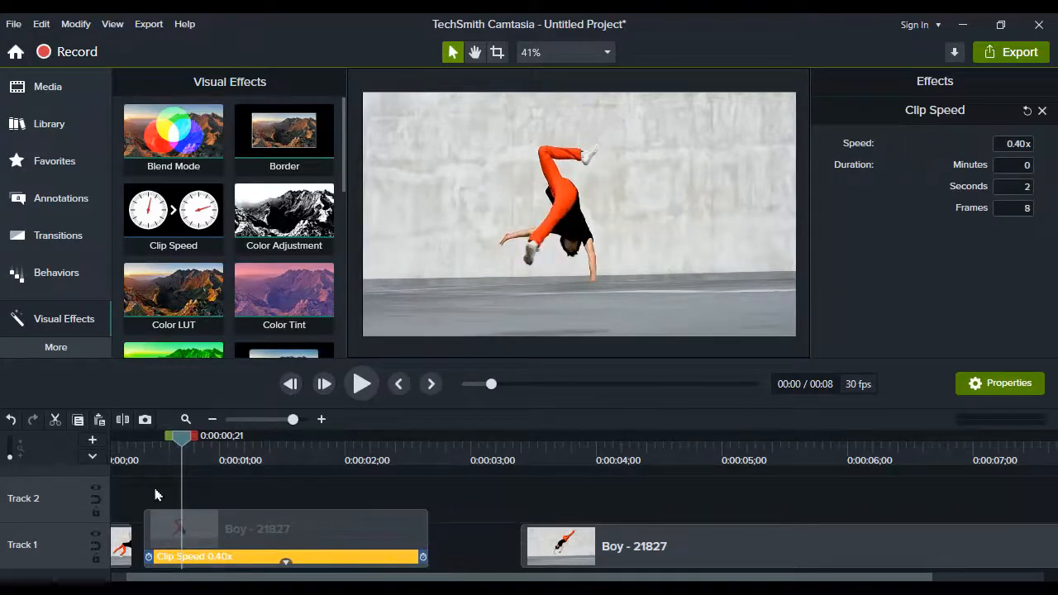
# - Play back the middle part from its start to check the 0.40x slow motion
pyautogui.moveTo(183, 449); pyautogui.dragTo(146, 449)
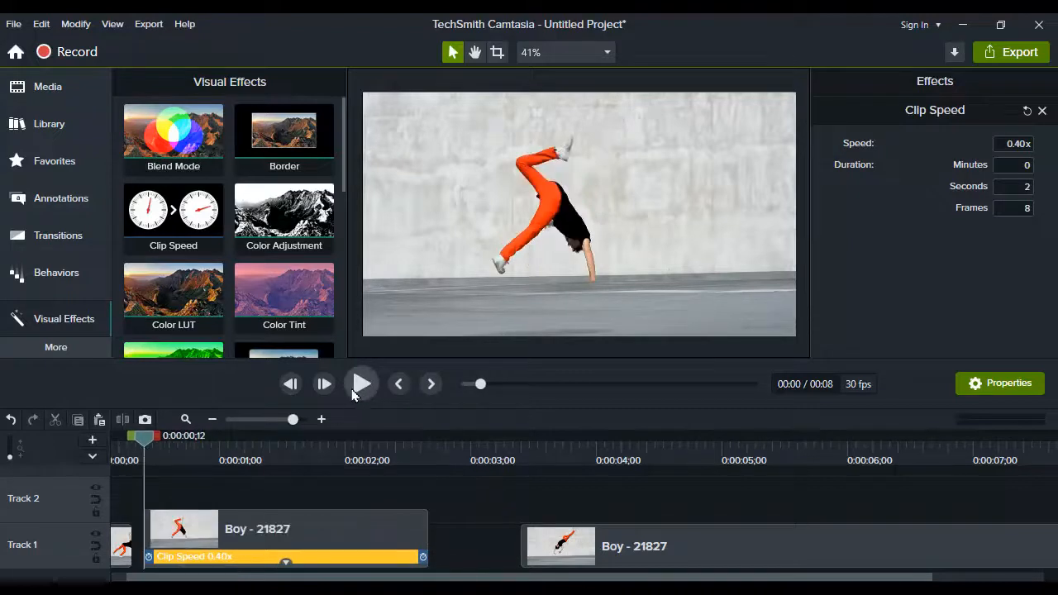
pyautogui.click(361, 383)
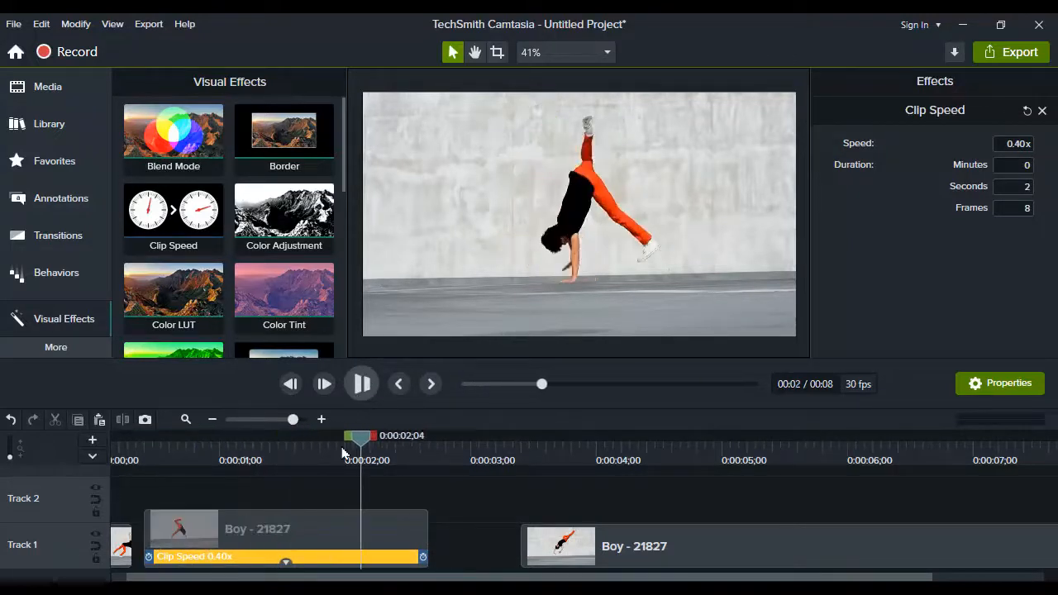
pyautogui.press('space')
# - Move the last part to about 9 seconds and stretch the middle part's Clip Speed to 0.15x
pyautogui.scroll(-3, 357, 504)
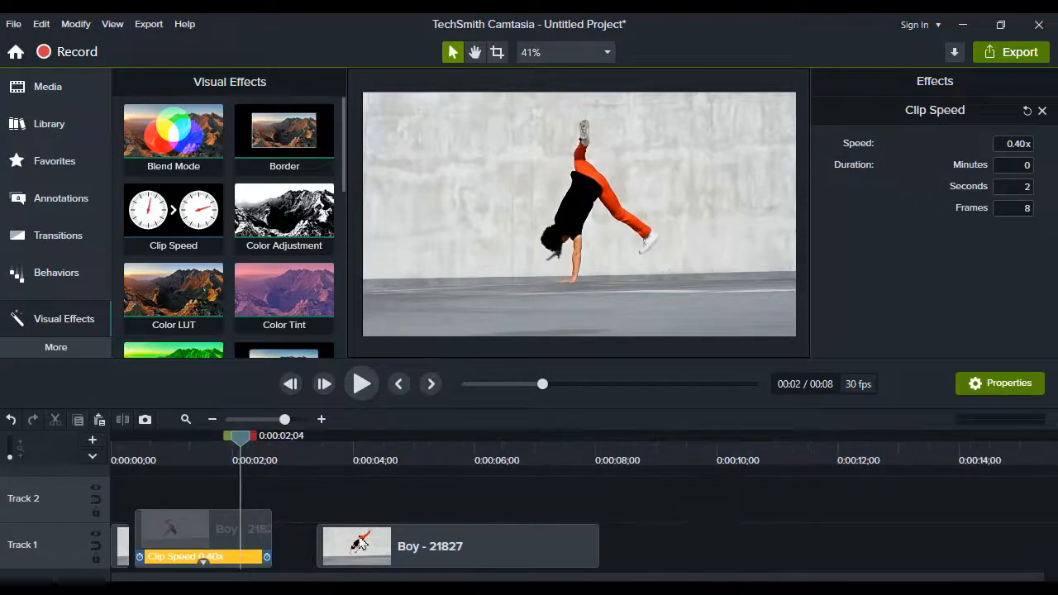
pyautogui.moveTo(390, 545); pyautogui.dragTo(625, 548)
pyautogui.moveTo(267, 556); pyautogui.dragTo(558, 559)
pyautogui.scroll(-1, 460, 560)
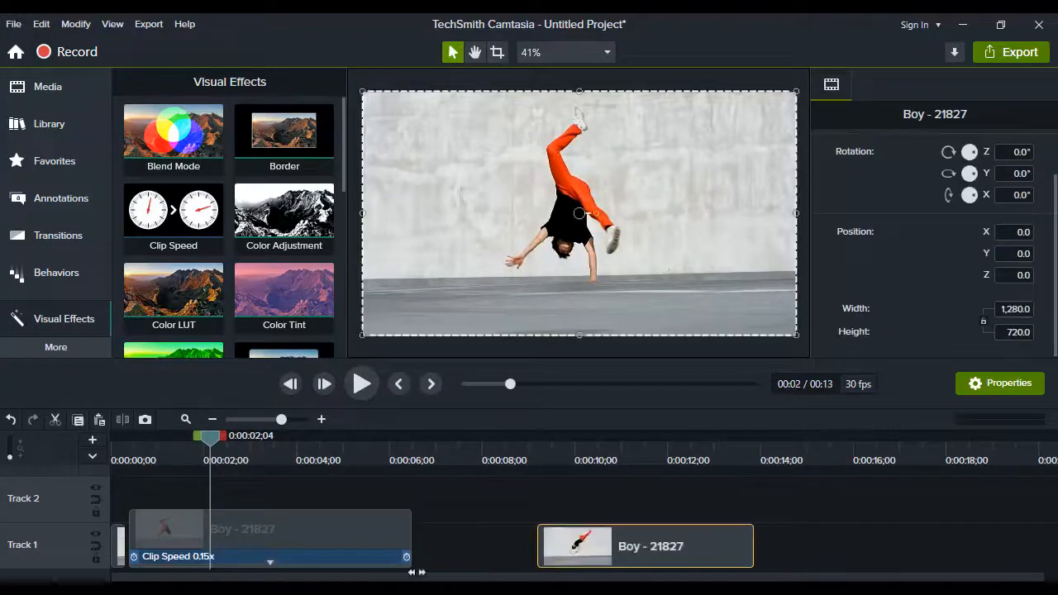
# - Stretch the middle part's Clip Speed so it ends at about 8 seconds and play back a stretch of it
pyautogui.moveTo(407, 558); pyautogui.dragTo(485, 558)
pyautogui.click(308, 563)
pyautogui.click(369, 383)
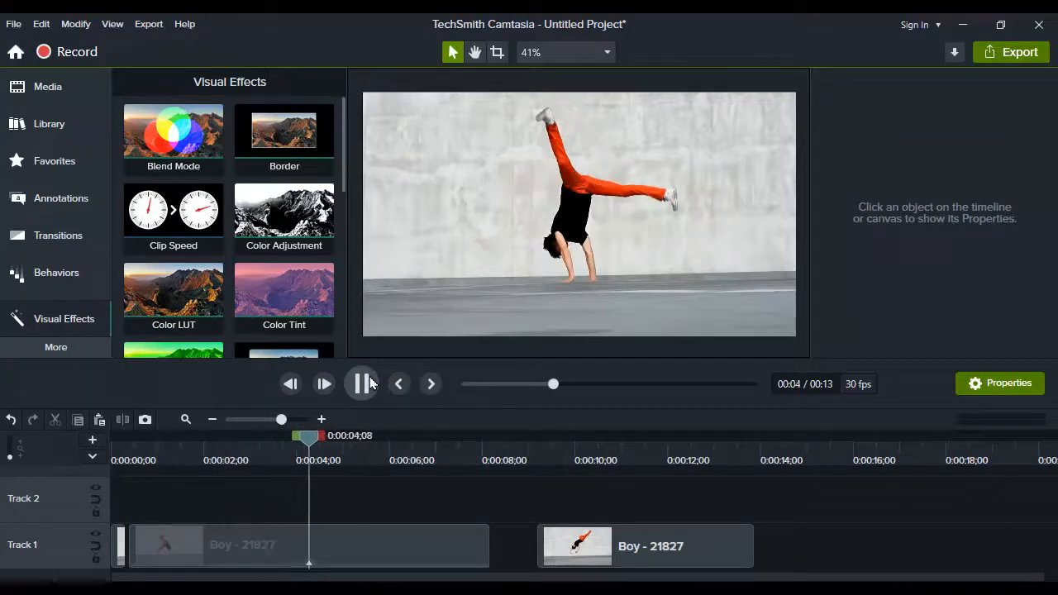
pyautogui.click(369, 382)
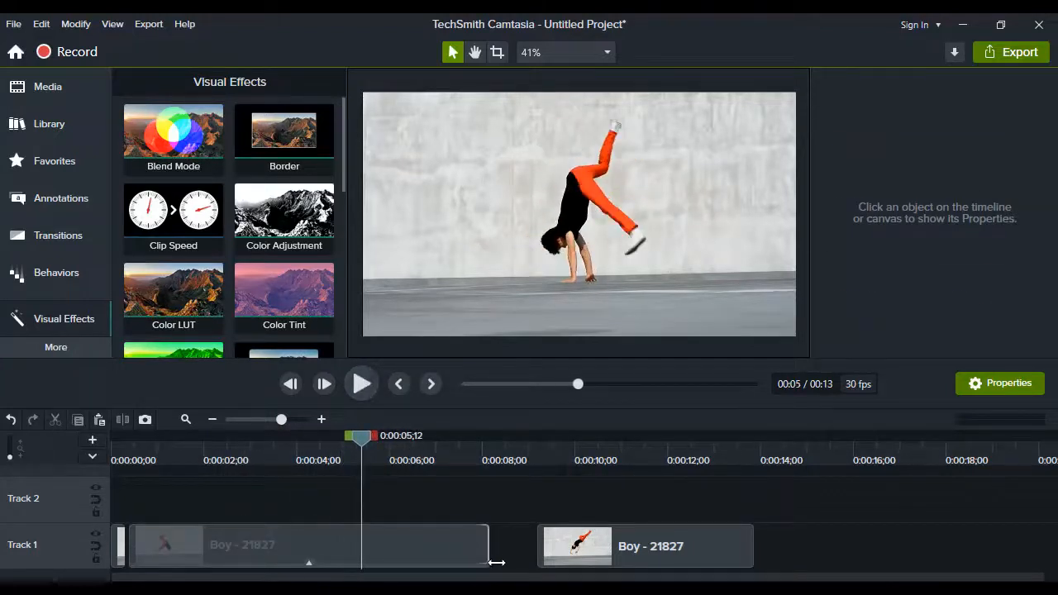
# - Shorten the middle part to a Clip Speed of 0.19x and return the playhead to its start
pyautogui.click(369, 558)
pyautogui.click(308, 563)
pyautogui.moveTo(481, 567); pyautogui.dragTo(345, 568)
pyautogui.click(219, 456)
pyautogui.click(366, 385)
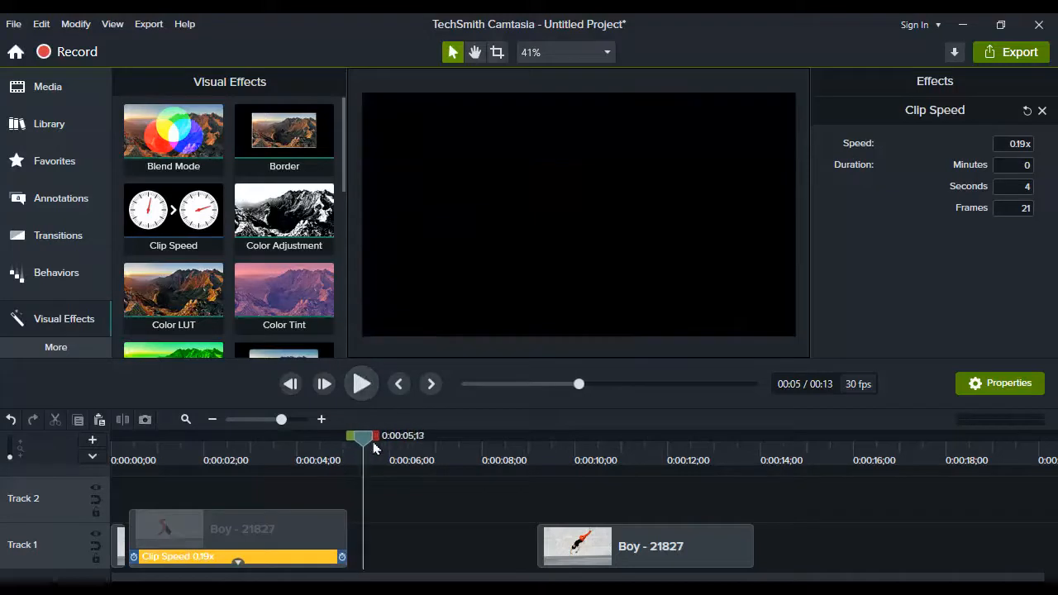
pyautogui.moveTo(299, 446); pyautogui.dragTo(144, 446)
pyautogui.scroll(-3, 142, 283)
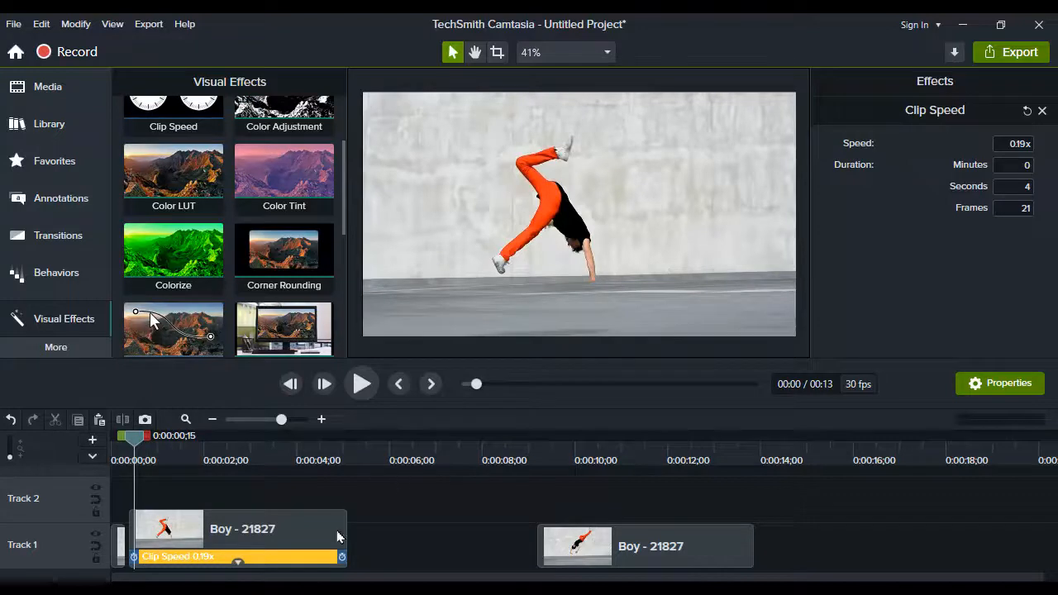
# - Shorten the middle part to a Clip Speed of 0.28x and play it back from just before its start
pyautogui.moveTo(337, 537); pyautogui.dragTo(275, 537)
pyautogui.moveTo(135, 447); pyautogui.dragTo(125, 447)
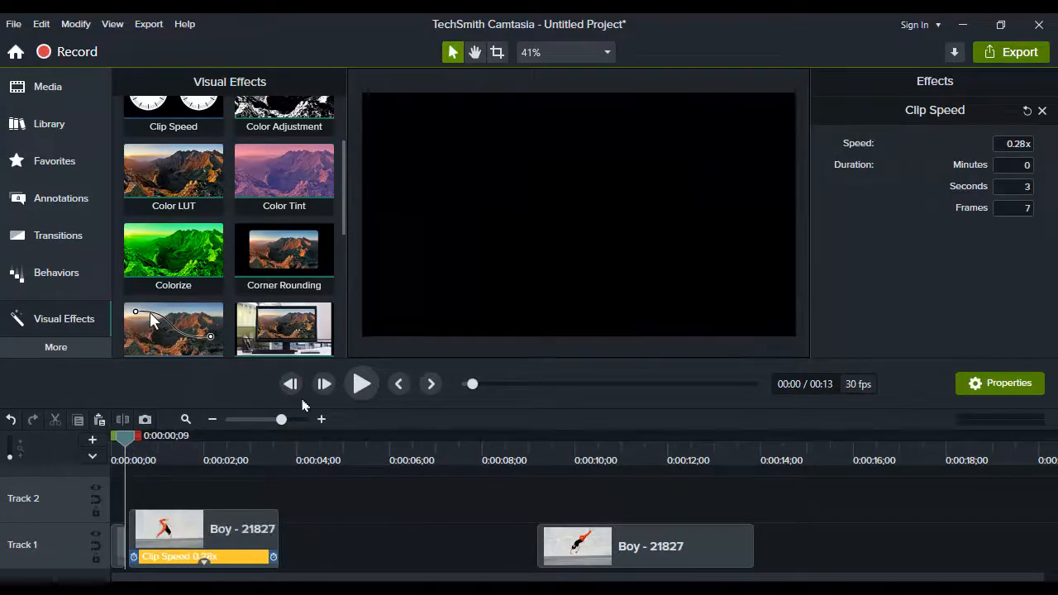
pyautogui.click(362, 383)
# - Set the middle part's Clip Speed to 0.40x and close the gaps so the three parts sit back to back
pyautogui.moveTo(275, 558); pyautogui.dragTo(231, 562)
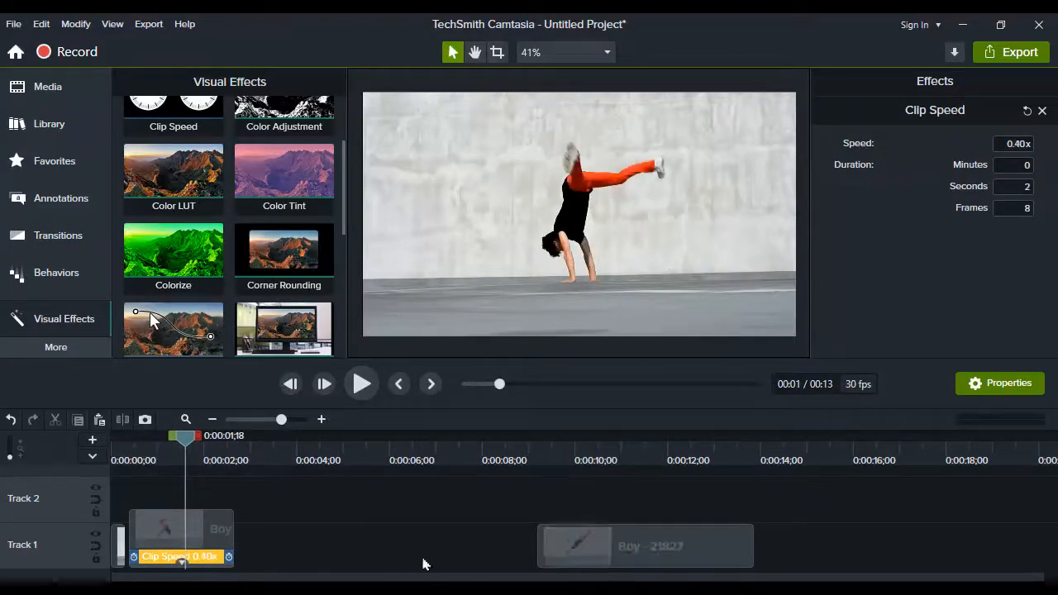
pyautogui.moveTo(568, 562); pyautogui.dragTo(275, 560)
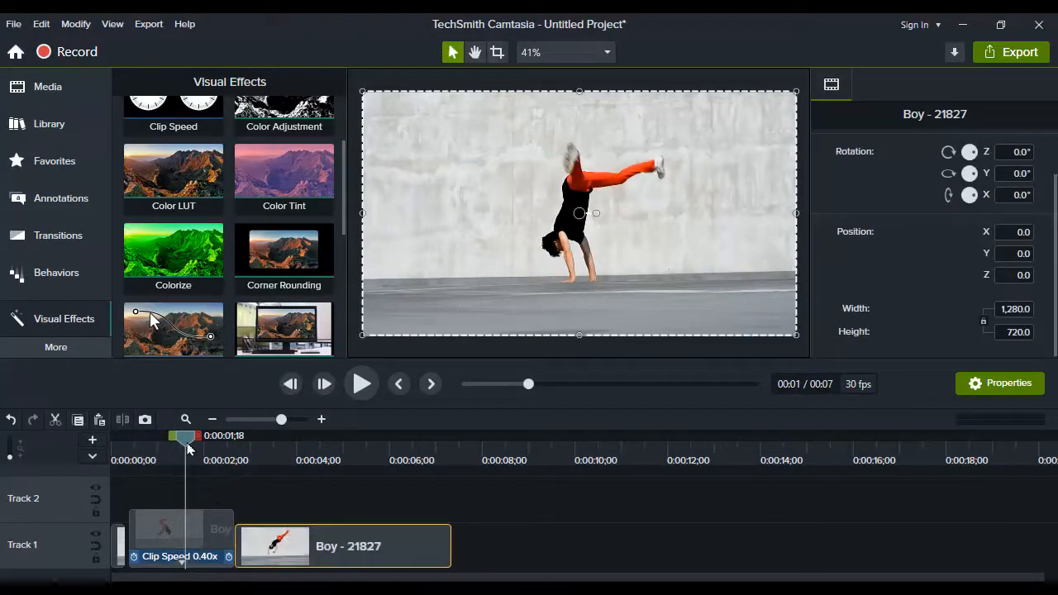
pyautogui.moveTo(186, 442); pyautogui.dragTo(84, 454)
pyautogui.click(167, 534)
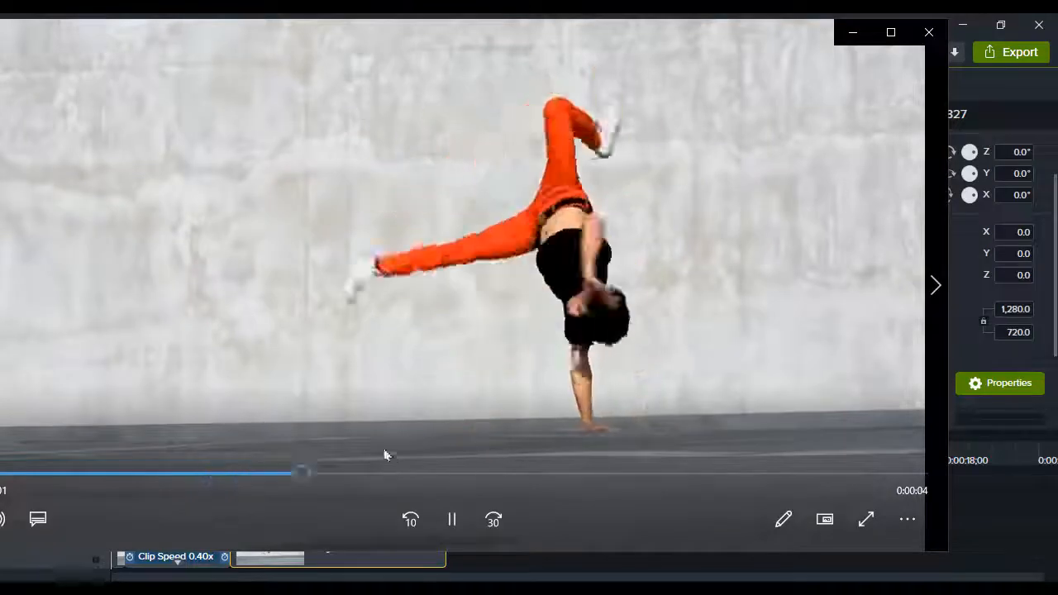
# - Watch the rendered 0.40x video from its start in the media player and close the player
pyautogui.moveTo(403, 487); pyautogui.dragTo(21, 475)
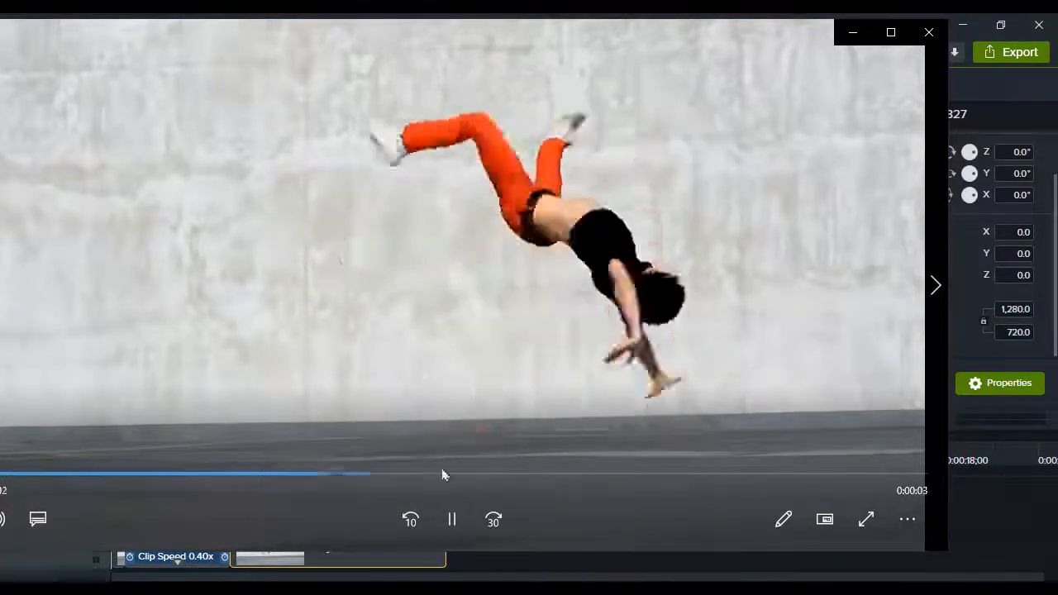
pyautogui.click(452, 519)
pyautogui.click(852, 33)
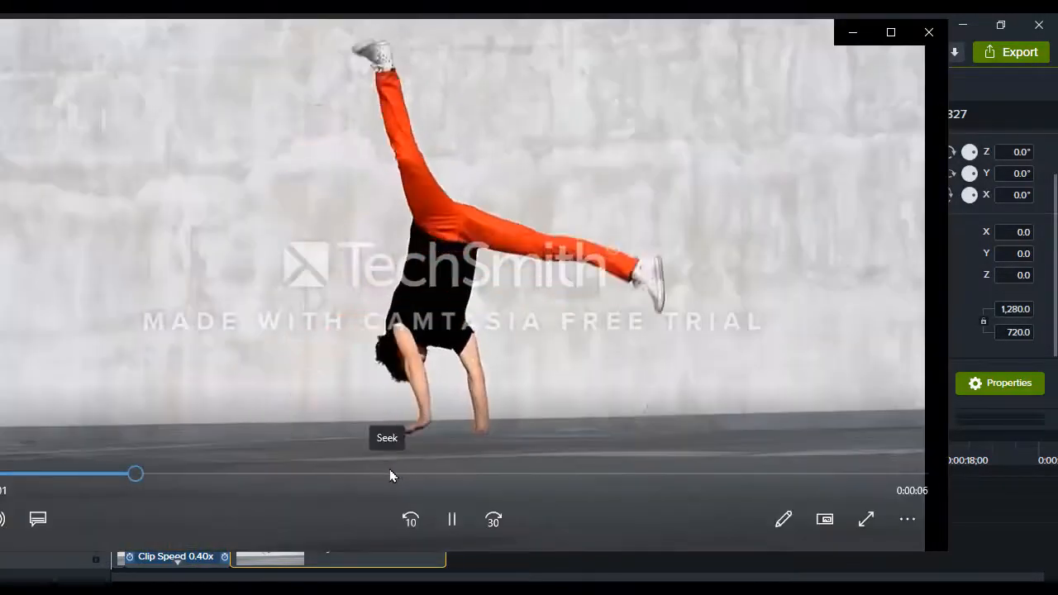
pyautogui.click(2, 479)
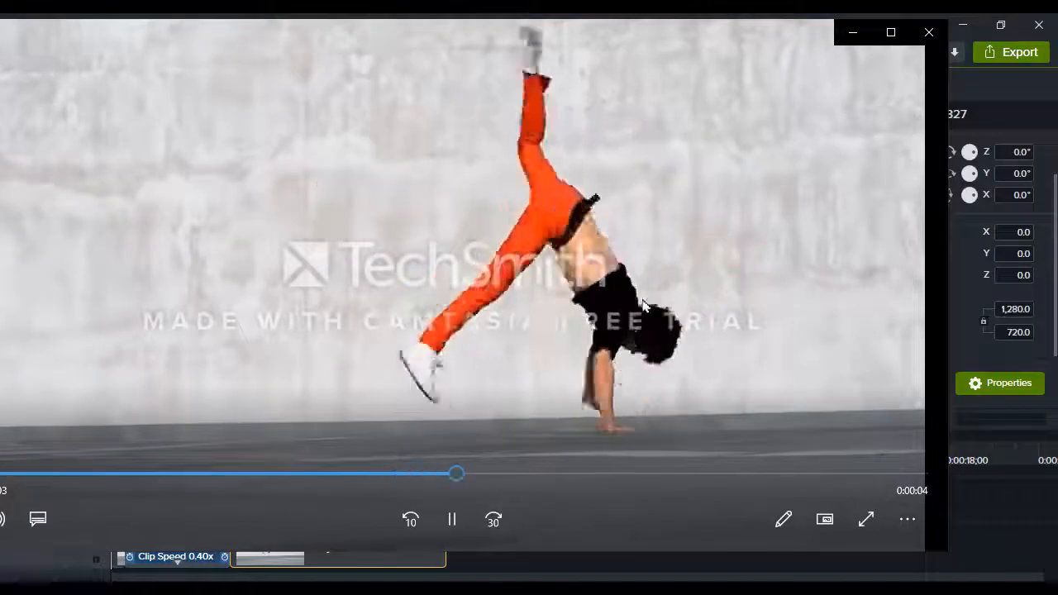
pyautogui.click(928, 32)
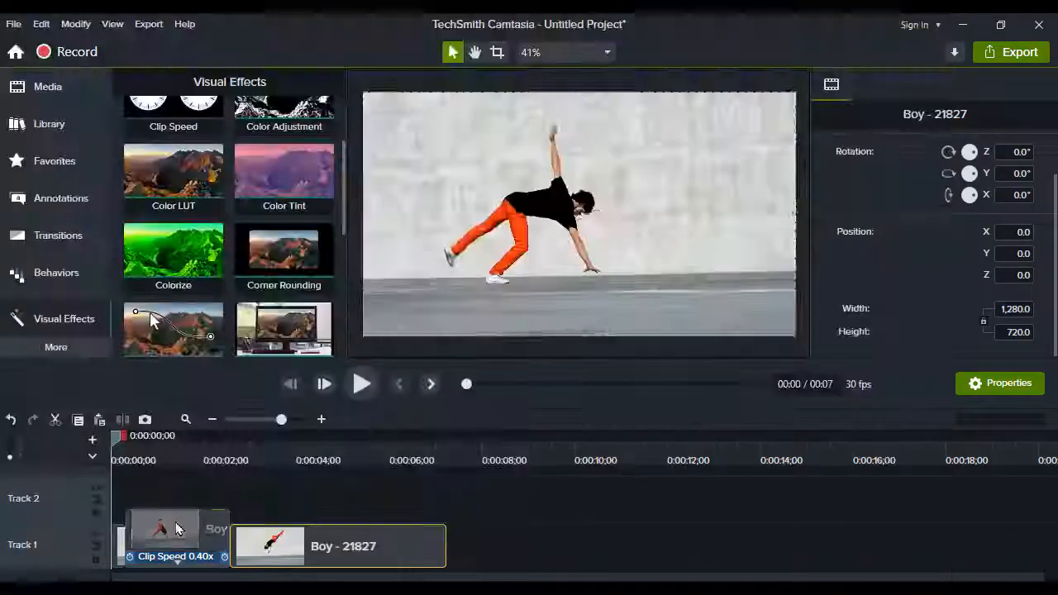
# - Move the last part further along the timeline and stretch the middle part's Clip Speed to 0.30x to meet it
pyautogui.click(219, 559)
pyautogui.moveTo(234, 567); pyautogui.dragTo(250, 568)
pyautogui.moveTo(294, 547); pyautogui.dragTo(331, 547)
pyautogui.moveTo(237, 560); pyautogui.dragTo(268, 570)
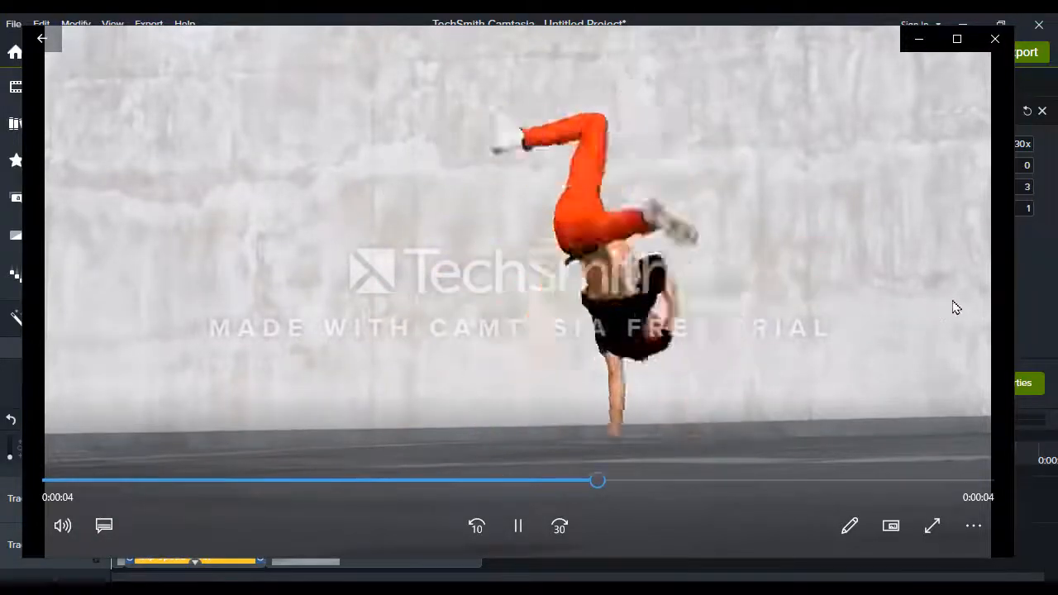
# - Watch the rendered 0.30x video in the media player and return to the Camtasia project
pyautogui.click(994, 39)
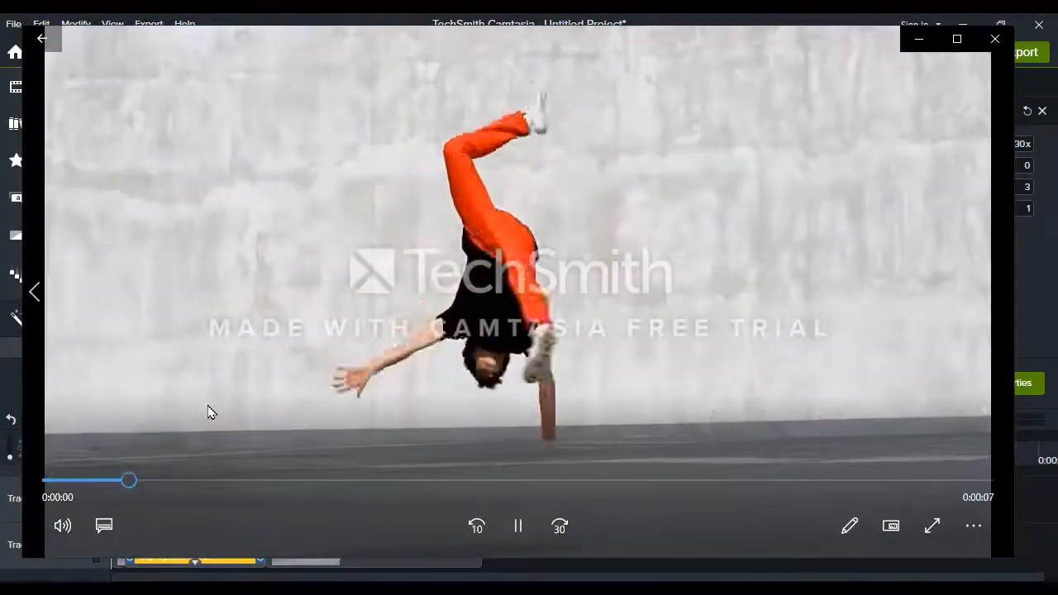
pyautogui.click(917, 41)
# - Move the last part to about 6 seconds and stretch the middle part's Clip Speed to 0.18x to meet it
pyautogui.moveTo(343, 541); pyautogui.dragTo(468, 542)
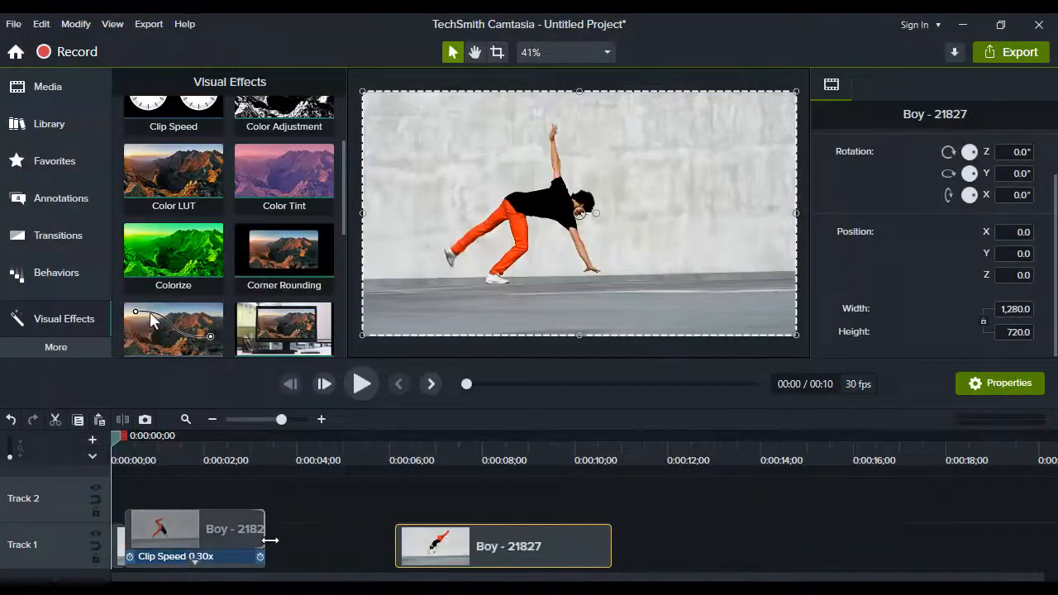
pyautogui.moveTo(272, 571); pyautogui.dragTo(292, 572)
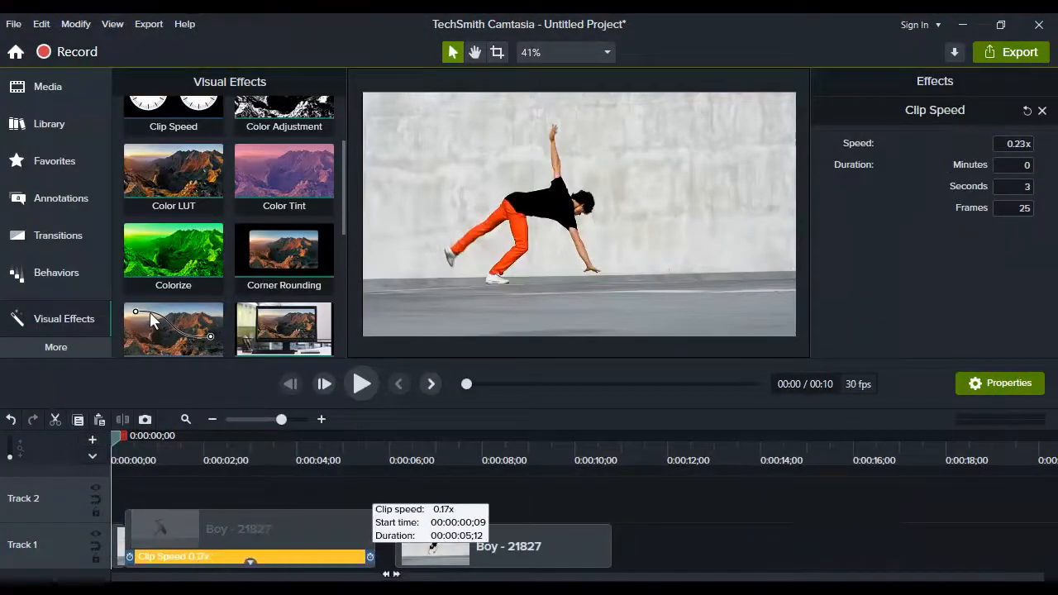
pyautogui.moveTo(391, 573); pyautogui.dragTo(260, 576)
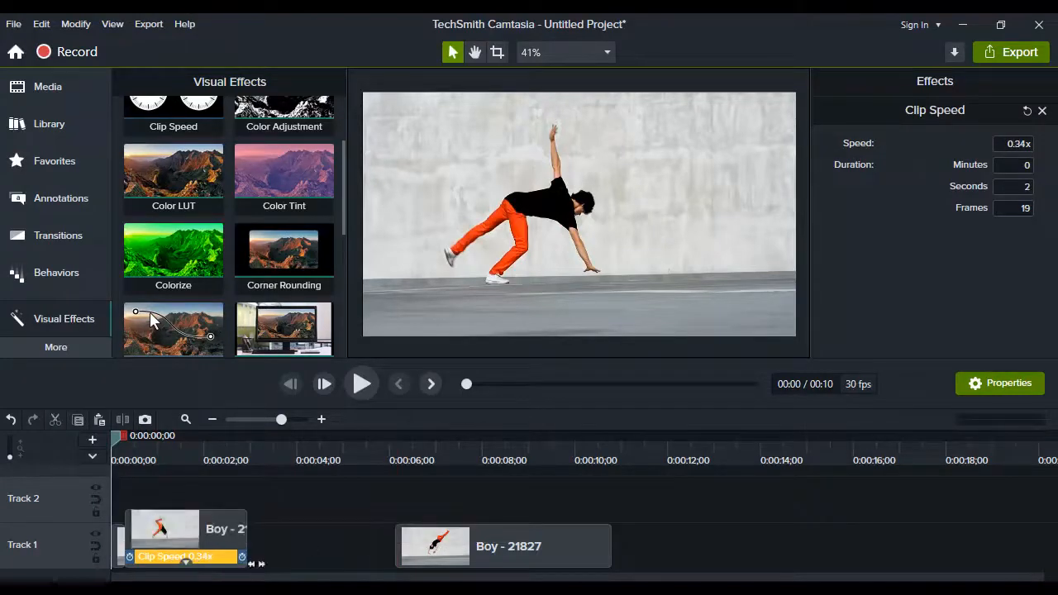
pyautogui.moveTo(252, 540); pyautogui.dragTo(276, 566)
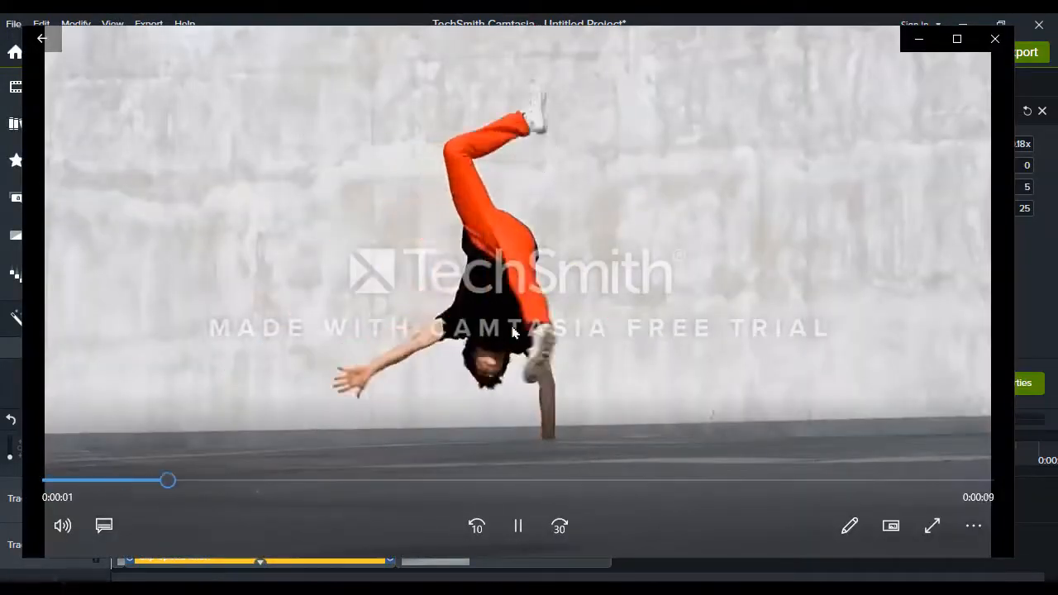
# - Watch the rendered 0.18x video in the media player, replay it from the start and close the player
pyautogui.click(521, 523)
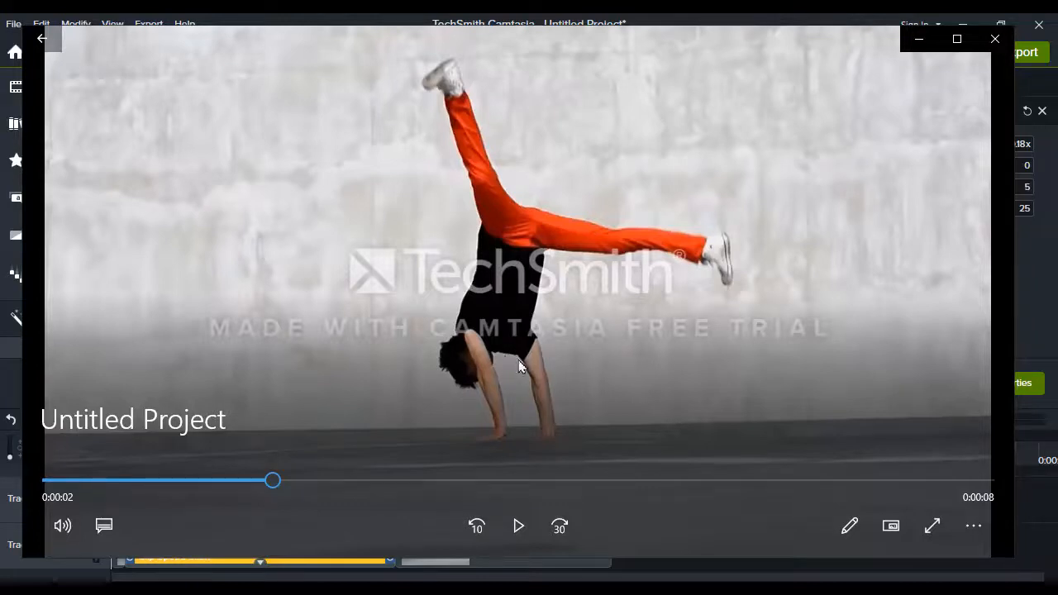
pyautogui.click(518, 526)
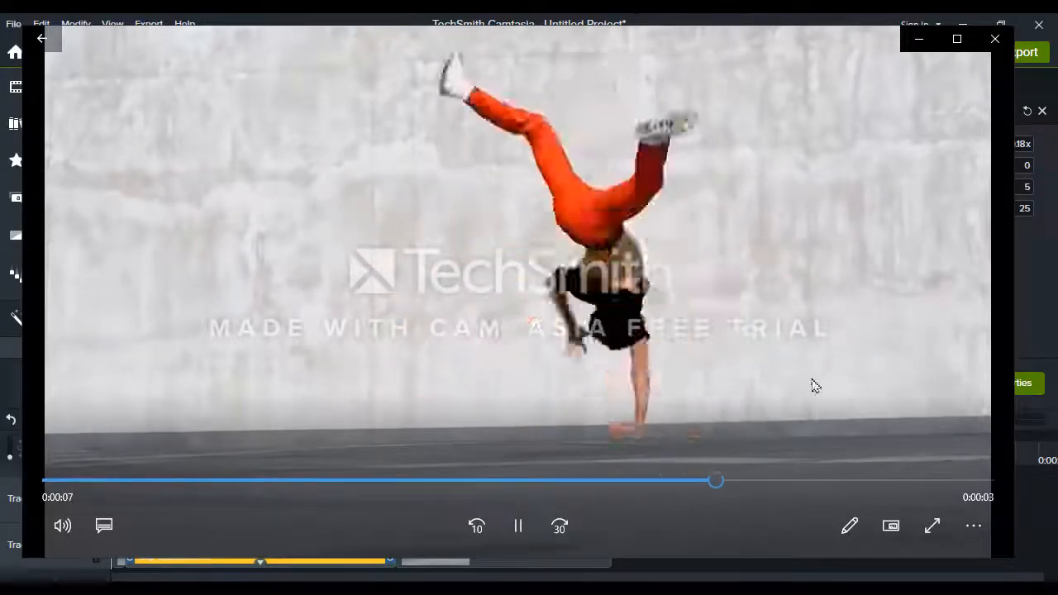
pyautogui.moveTo(715, 480); pyautogui.dragTo(3, 476)
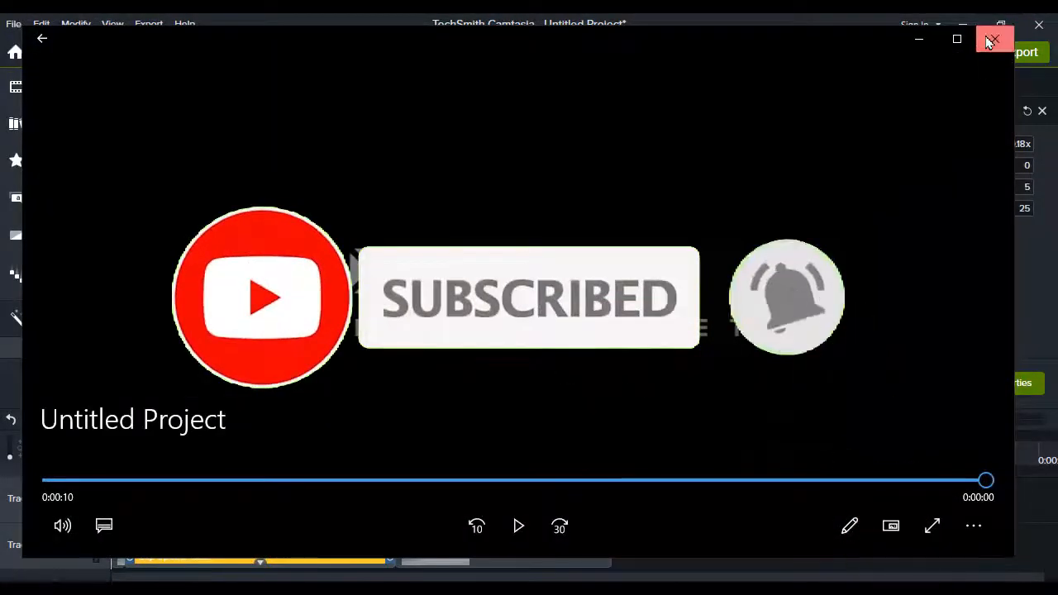
pyautogui.click(992, 40)
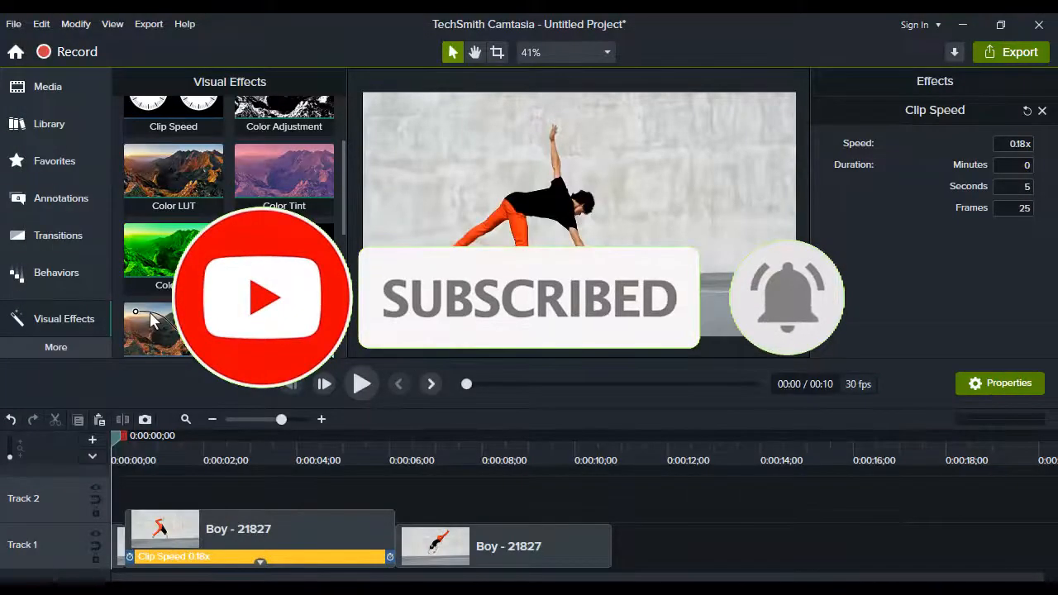